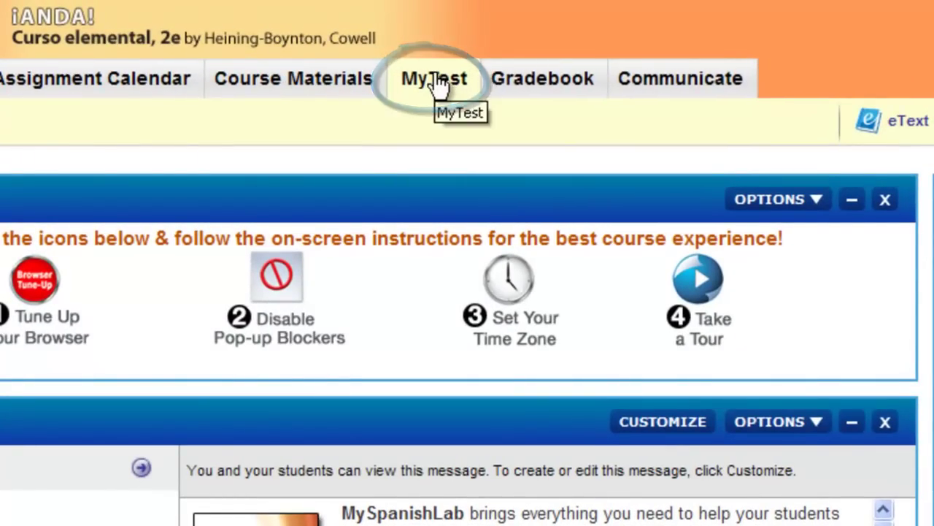
Step: Open MyTest for the course and expand a chapter folder in the testbank
left_click(434, 78)
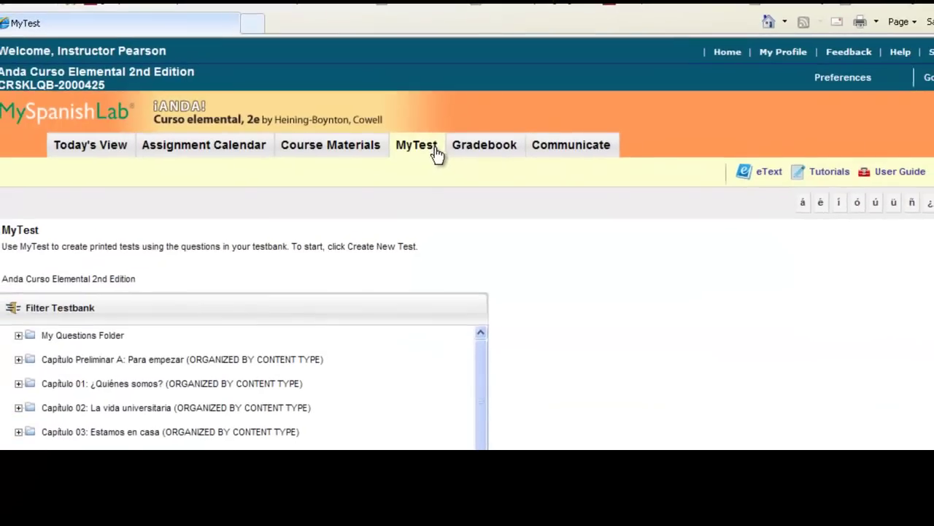
scroll(507, 398, "down", 2)
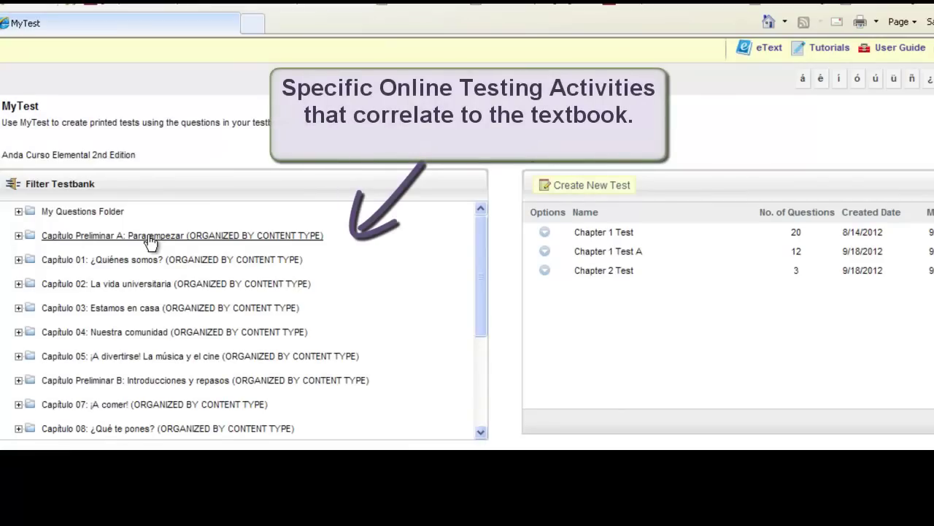
left_click(139, 262)
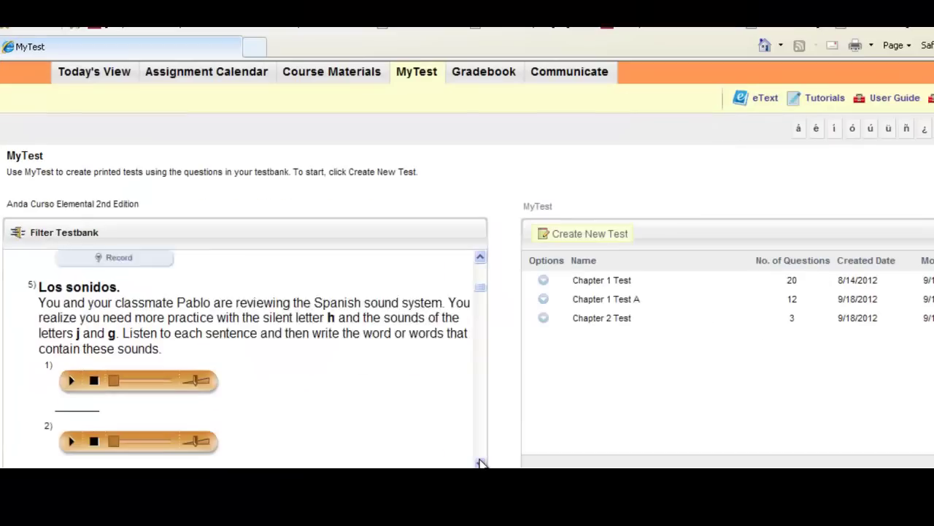
Step: Look through the chapter's testbank questions from Los sonidos through Más sonidos and Pronunciación to the written-answer exercise
scroll(432, 383, "down", 1)
left_click(71, 355)
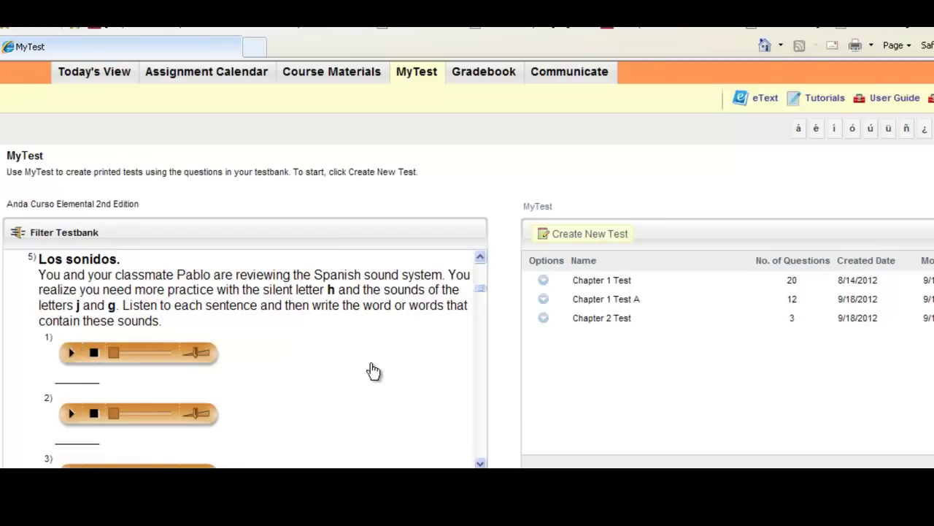
scroll(365, 371, "down", 5)
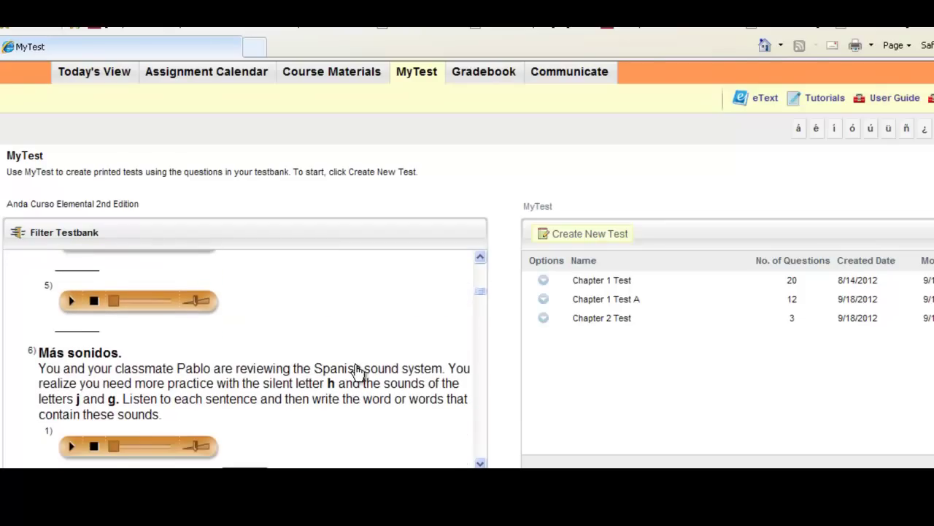
scroll(357, 372, "down", 4)
scroll(357, 371, "down", 2)
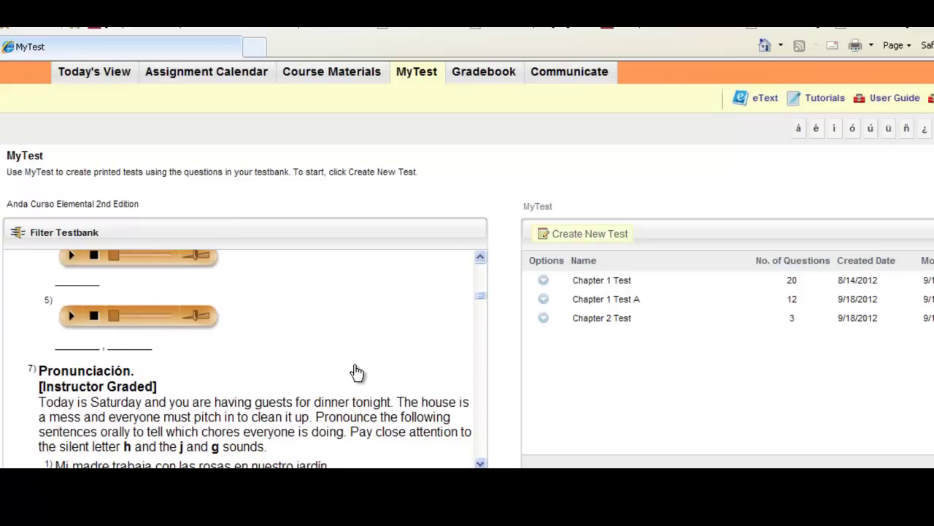
scroll(357, 372, "down", 1)
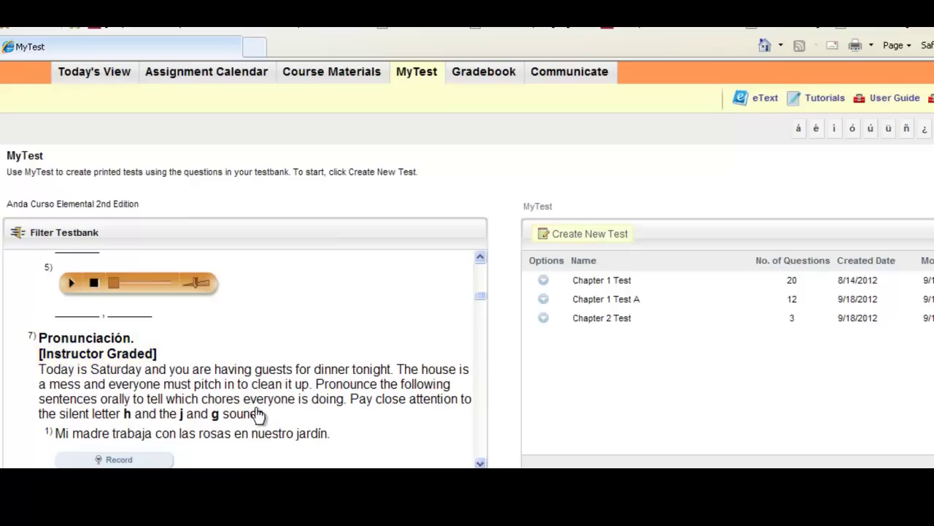
scroll(367, 426, "down", 1)
scroll(366, 426, "down", 1)
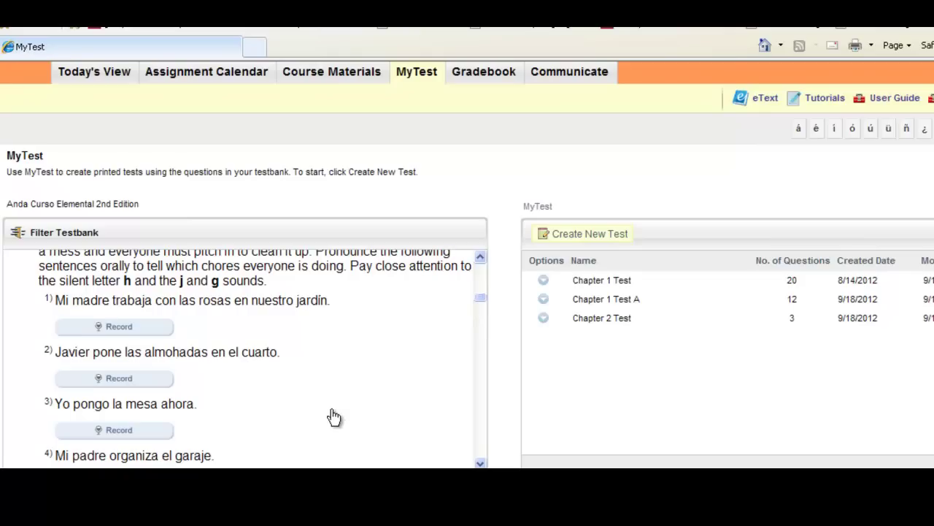
scroll(330, 416, "down", 5)
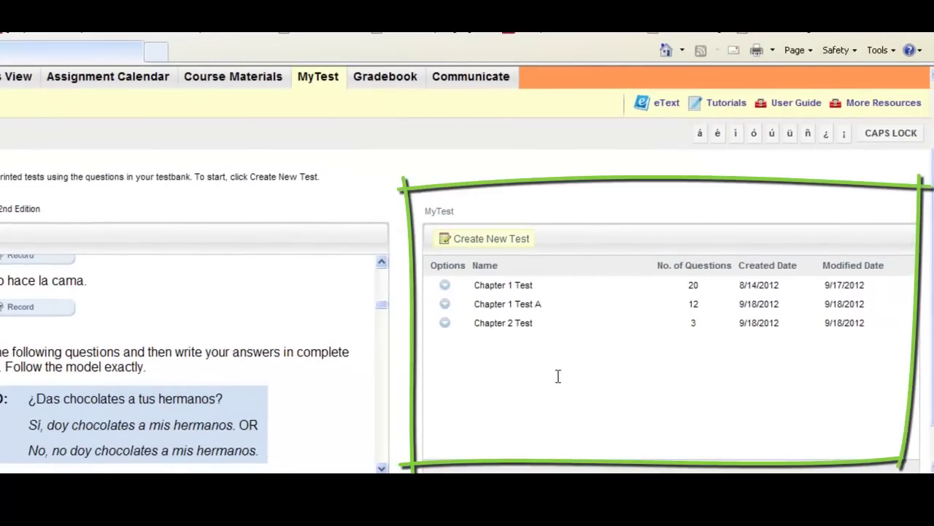
Step: Create a new test named Chapter 3 Test with Test as the activity type, and save it
left_click(491, 240)
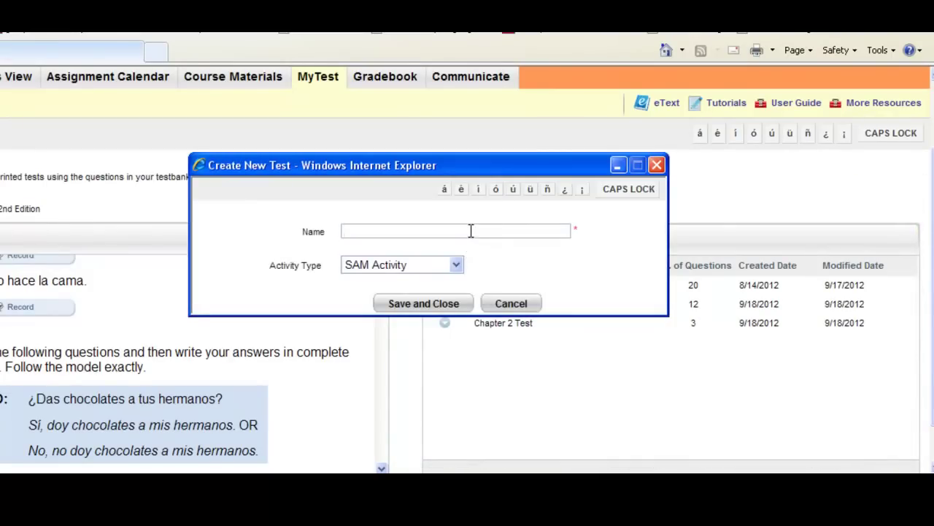
type("Chapter 3 test")
key("BackSpace")
key("BackSpace")
key("BackSpace")
key("BackSpace")
type("Test")
left_click(456, 266)
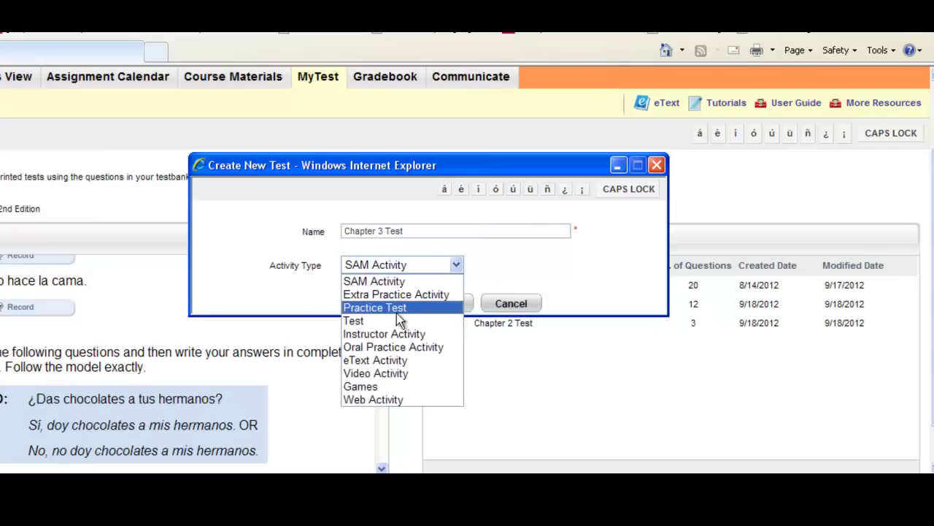
left_click(441, 322)
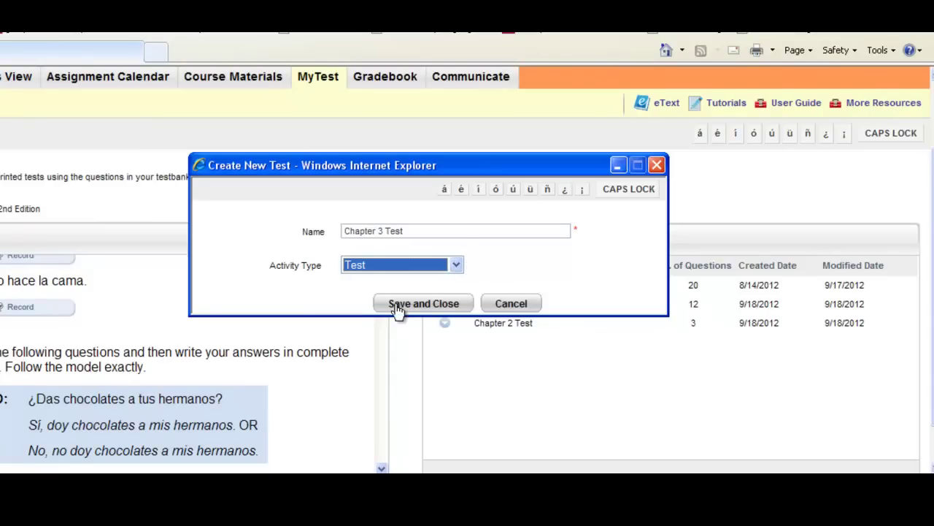
left_click(435, 309)
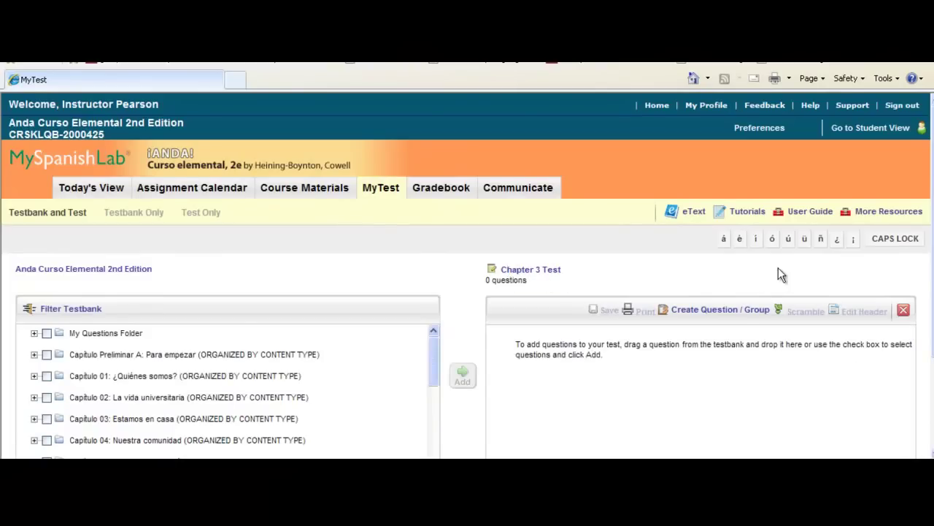
Step: Expand Capítulo 03: Estamos en casa in the testbank and select the Se vende and Los pisos question groups
scroll(467, 276, "down", 2)
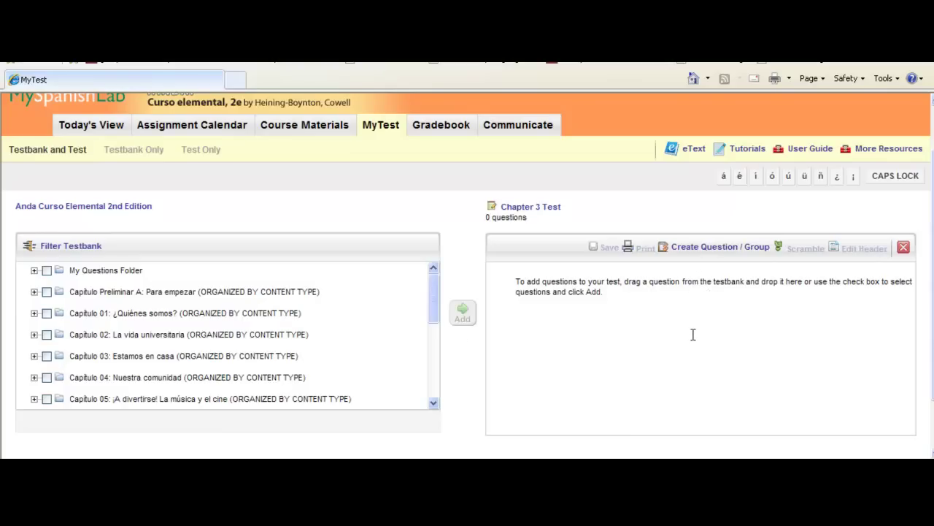
left_click(152, 359)
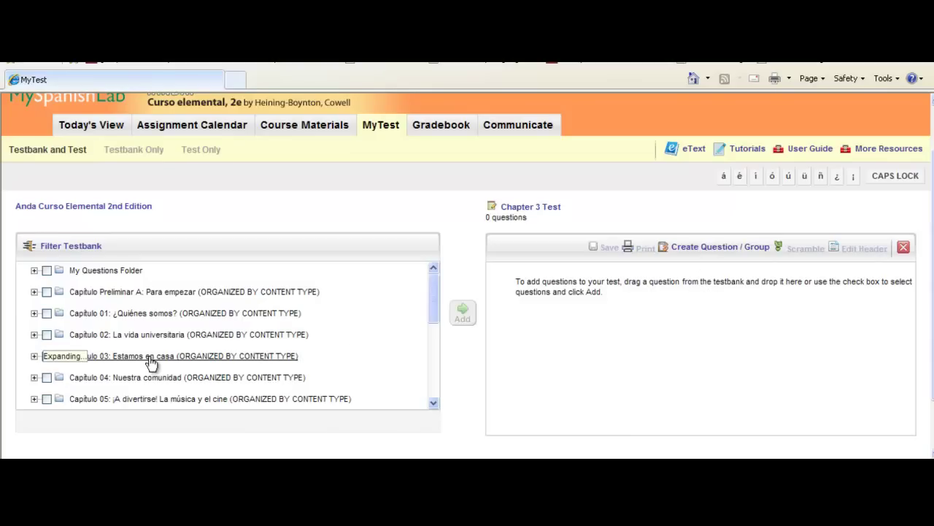
left_click(433, 393)
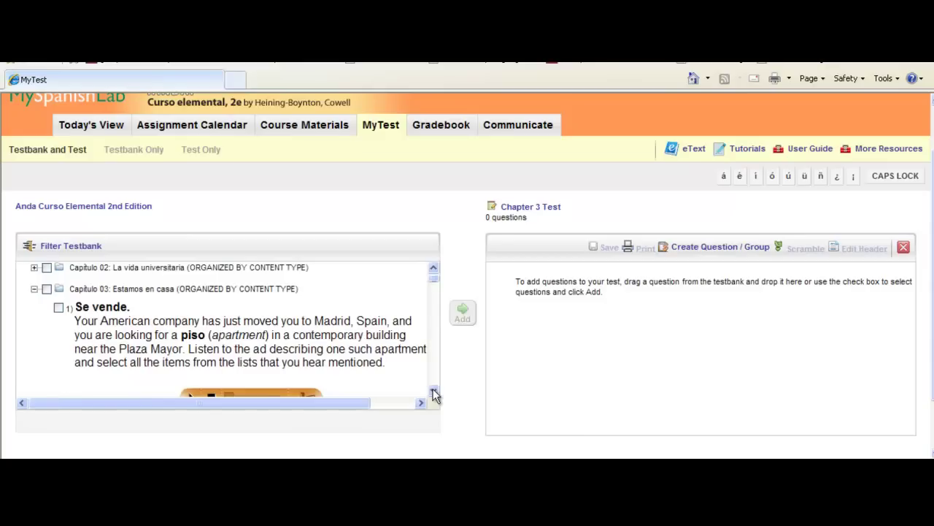
left_click(59, 310)
scroll(395, 376, "down", 4)
scroll(394, 376, "down", 6)
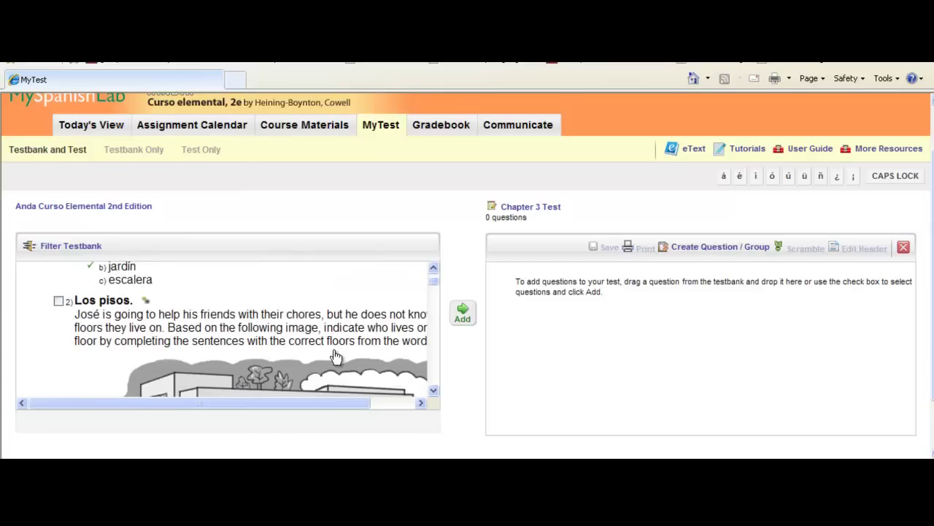
left_click(58, 300)
Step: Select the living-quarters conversation, Más oraciones and Verbos irregulares as well, and add all selected questions to Chapter 3 Test
scroll(314, 328, "down", 3)
scroll(314, 328, "down", 5)
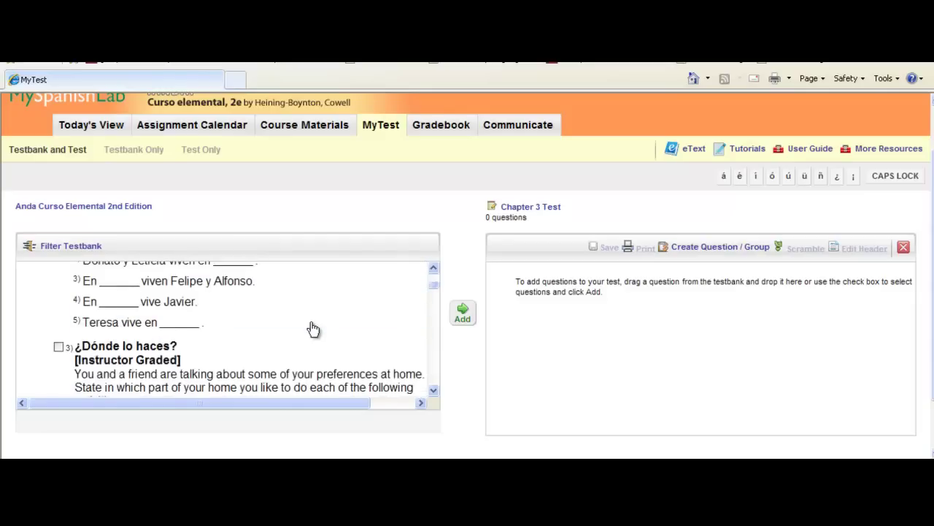
scroll(314, 328, "down", 10)
scroll(267, 323, "down", 5)
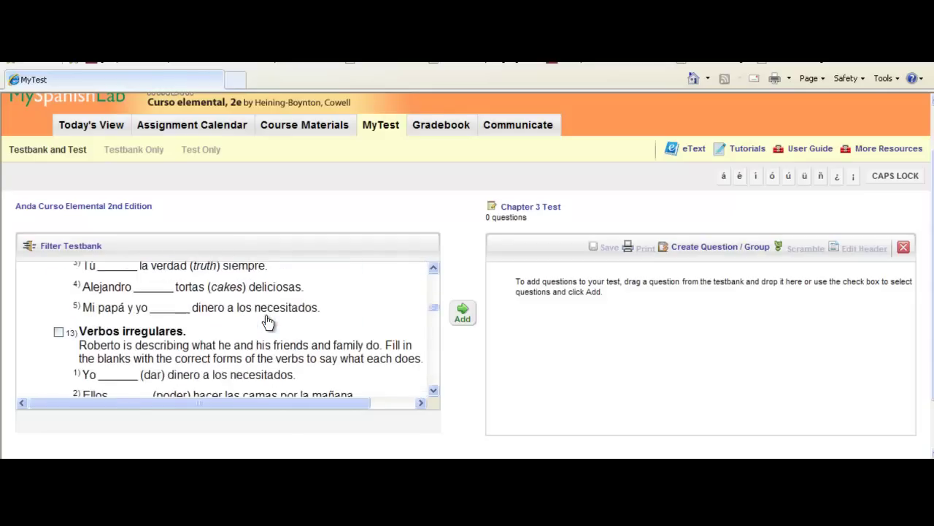
scroll(267, 323, "down", 2)
left_click(58, 271)
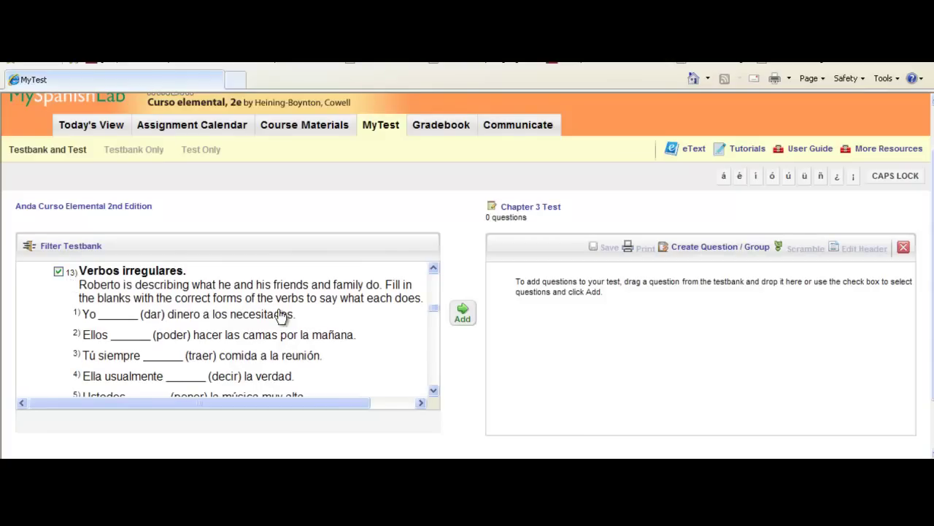
left_click(463, 314)
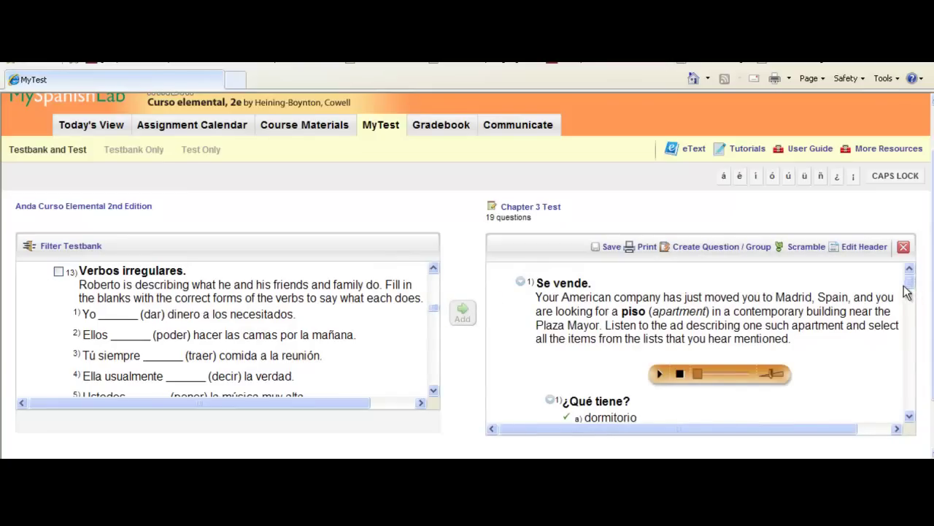
Step: Add the Más verbos irregulares question group from the Capítulo 03 testbank directly into Chapter 3 Test
left_click_drag(910, 287, 909, 315)
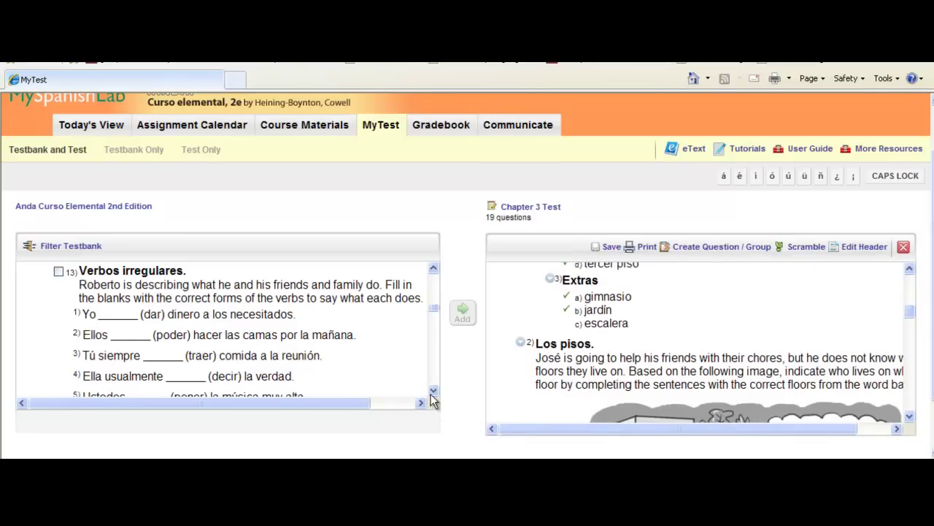
scroll(433, 394, "down", 3)
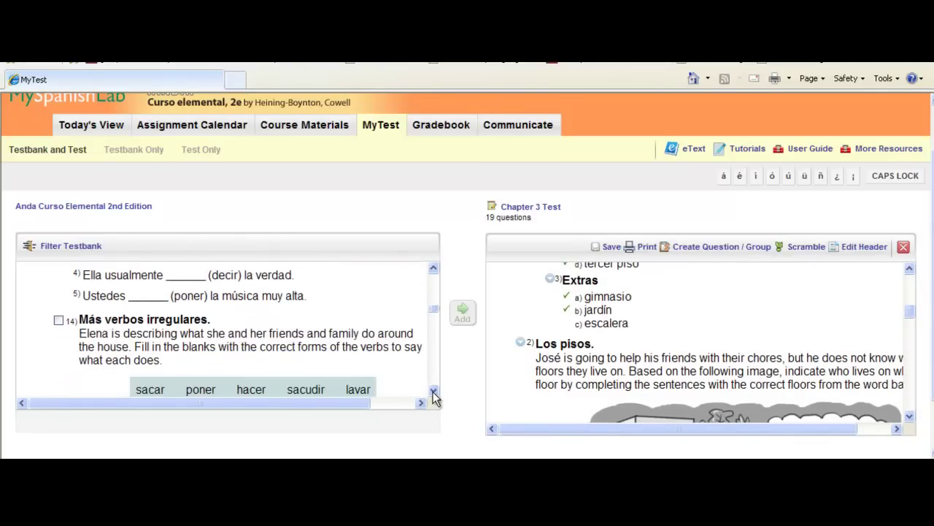
scroll(433, 397, "down", 1)
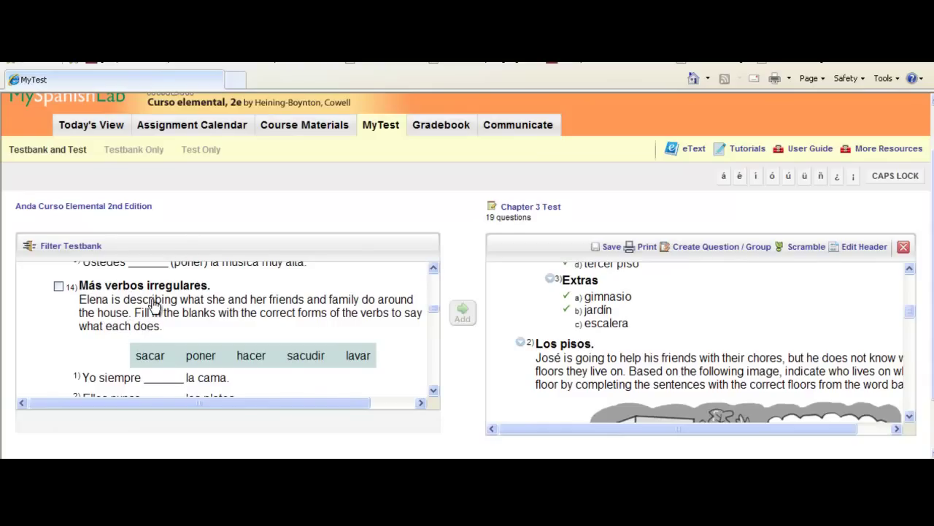
left_click_drag(155, 307, 489, 278)
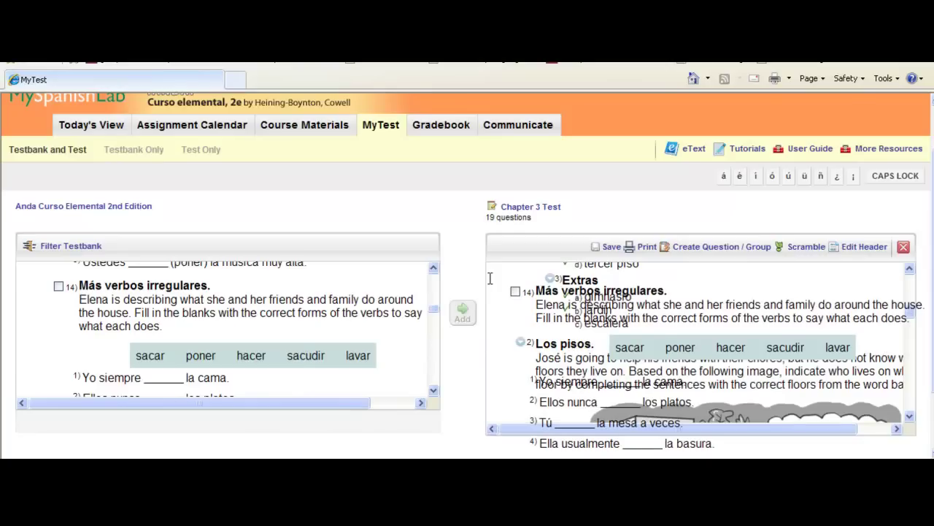
left_click_drag(489, 278, 491, 276)
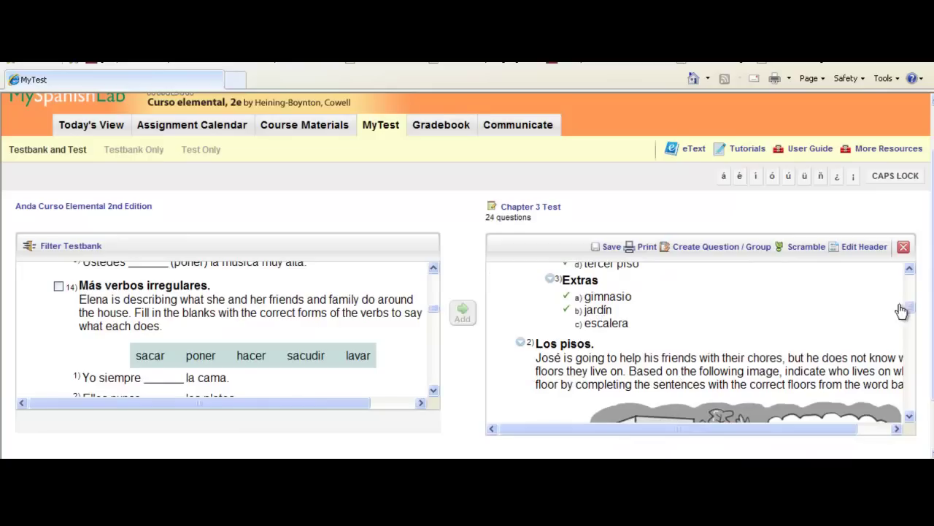
Step: Insert the Decisiones question group from the testbank into the test, between Verbos irregulares and Más verbos irregulares
left_click_drag(910, 309, 909, 395)
left_click(435, 392)
left_click(435, 392)
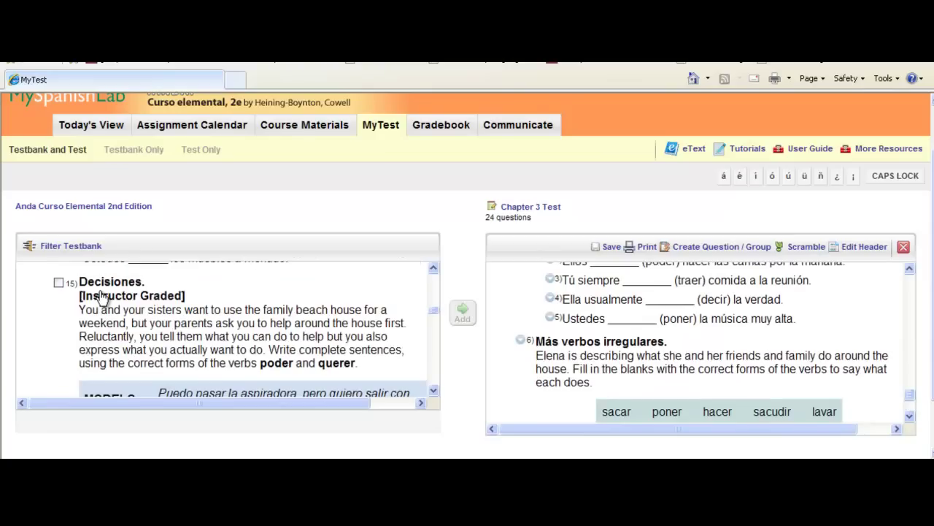
left_click_drag(102, 295, 521, 323)
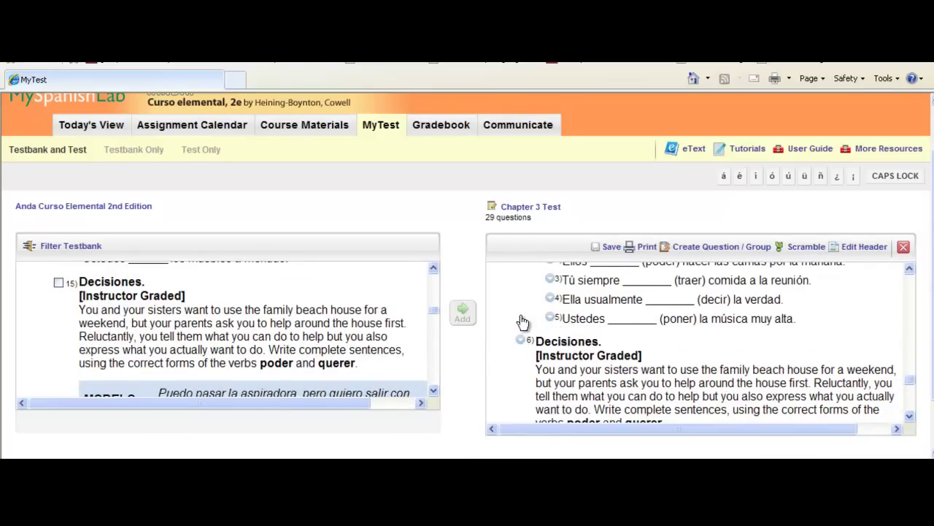
Step: Delete the Más oraciones question group from Chapter 3 Test and confirm the deletion
left_click_drag(910, 382, 909, 358)
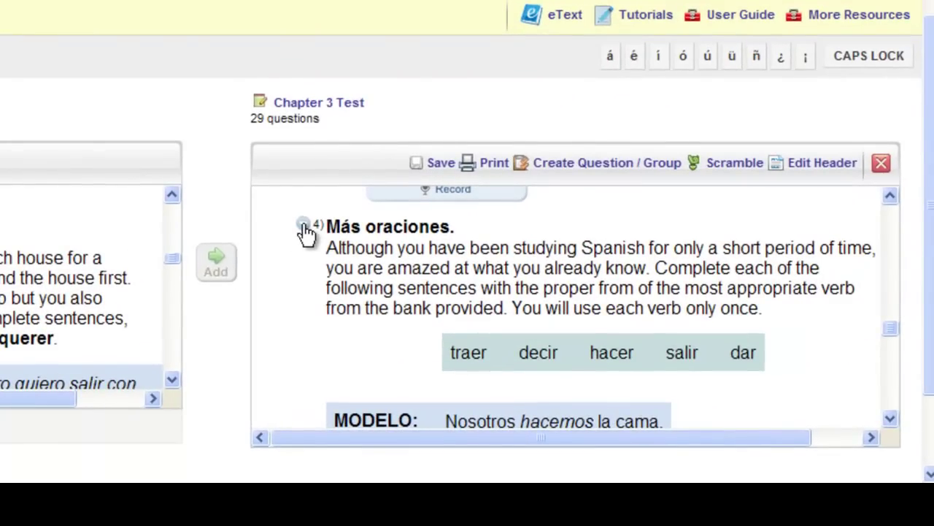
left_click(303, 223)
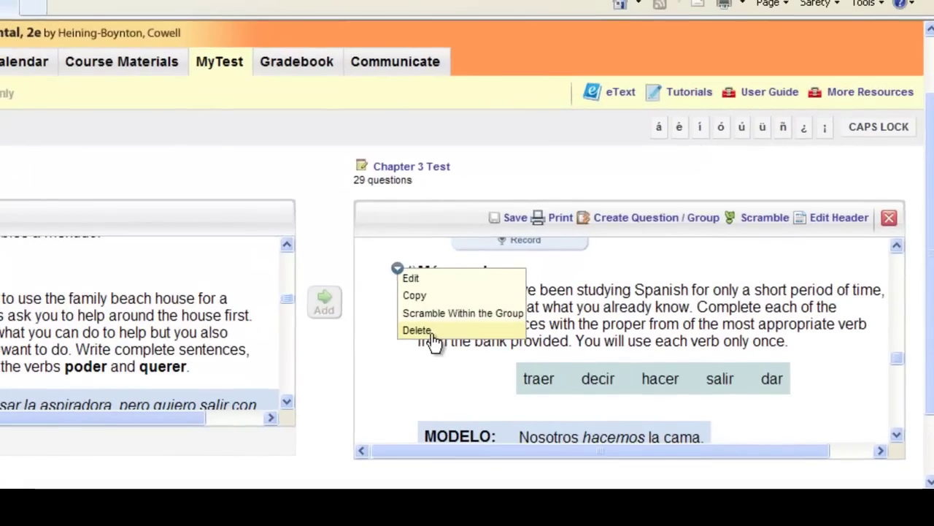
left_click(343, 303)
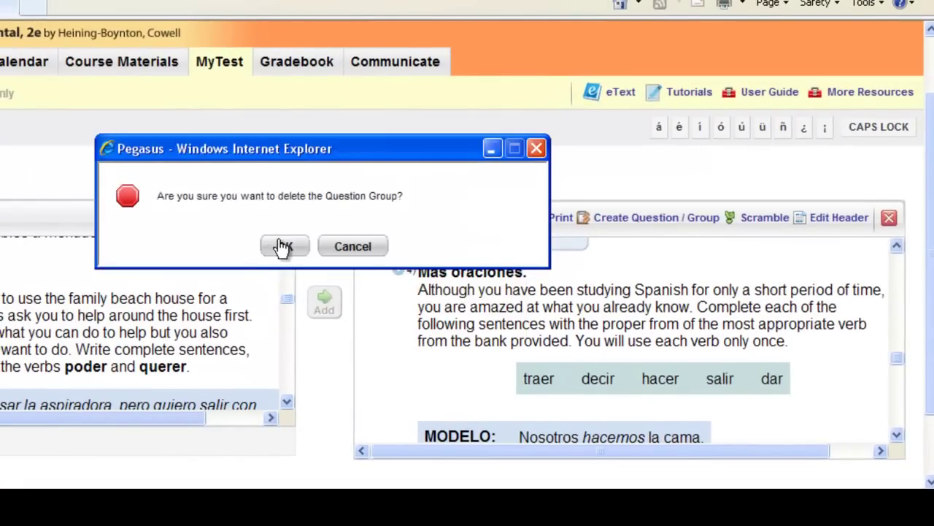
left_click(283, 246)
Step: Delete the fifth question, Ustedes (poner) la música muy alta, from the Verbos irregulares group in the test
mouse_move(900, 379)
left_mouse_down()
mouse_move(896, 387)
mouse_move(898, 378)
left_mouse_up()
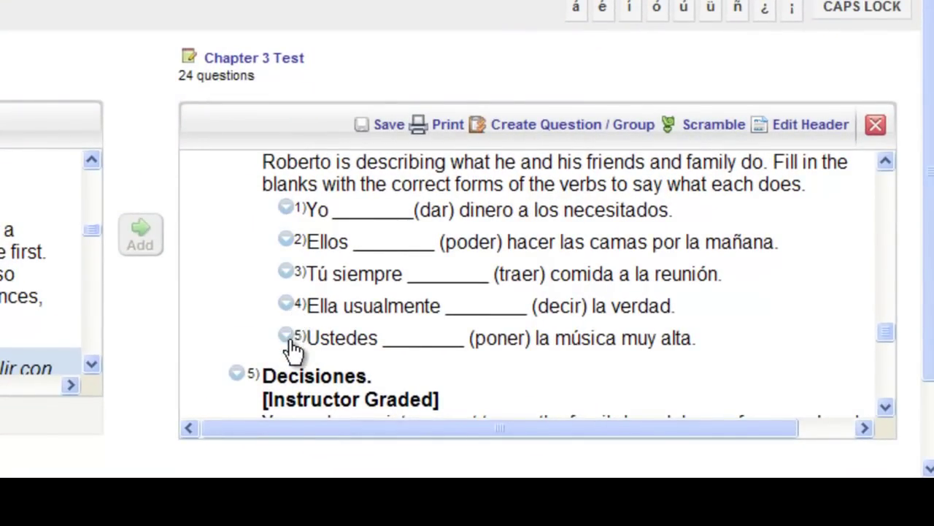
left_click(286, 338)
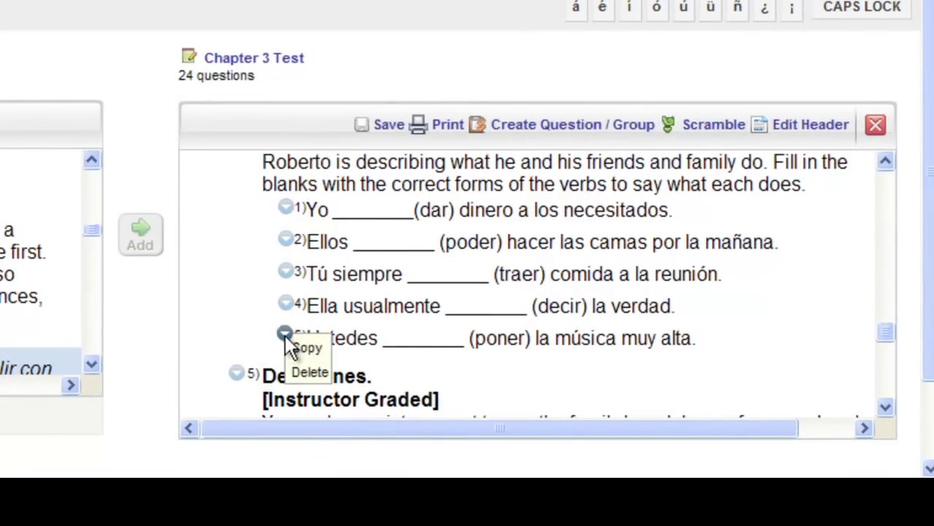
left_click(310, 374)
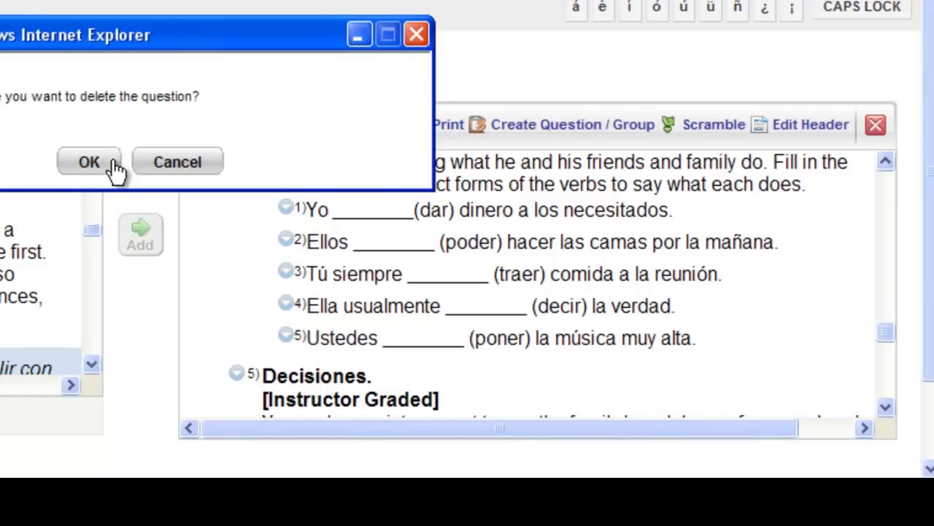
left_click(114, 167)
left_click(886, 316)
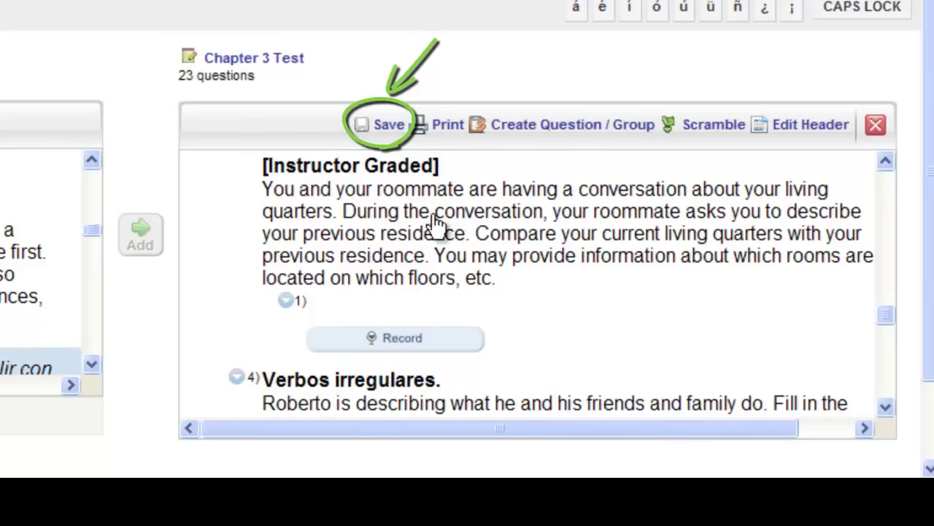
Step: Save and close Chapter 3 Test
left_click(389, 128)
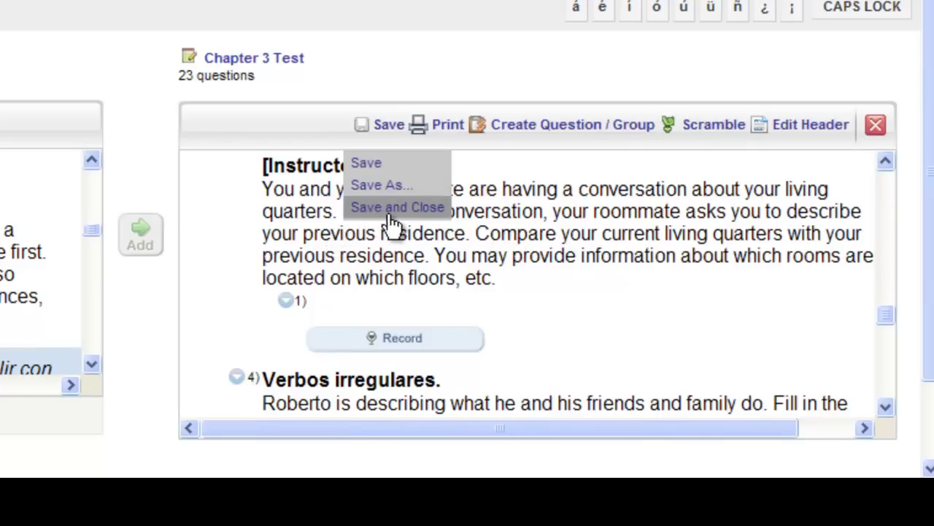
left_click(427, 209)
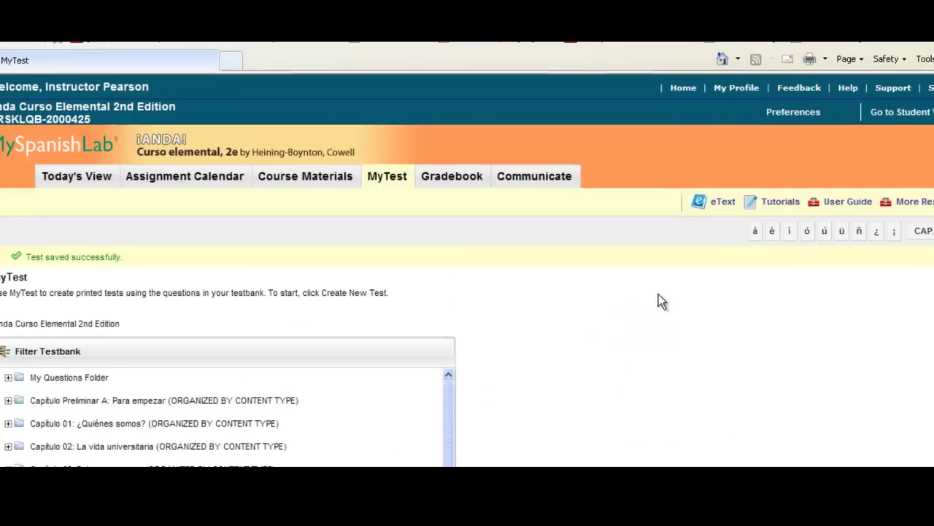
Step: Reopen Chapter 3 Test and review the Se vende group's options and the question types available for creation
scroll(638, 371, "down", 3)
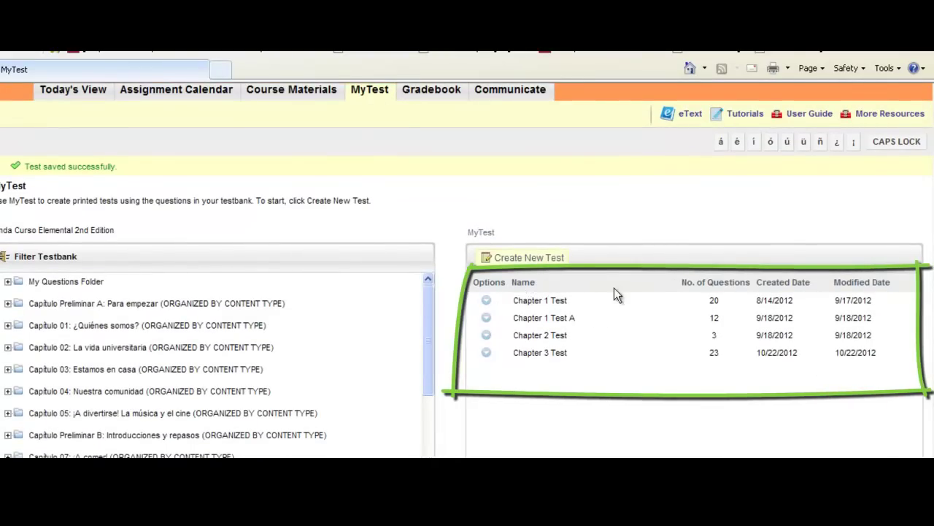
left_click(539, 352)
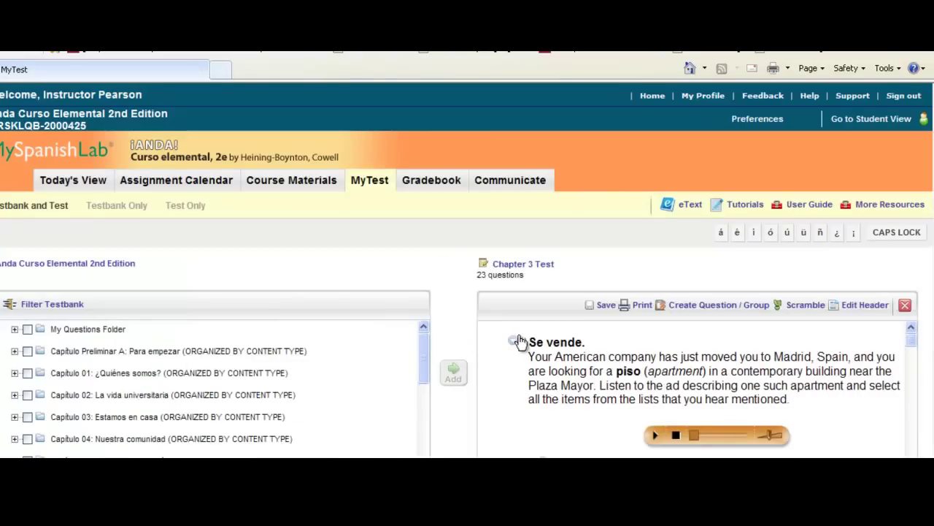
left_click(513, 340)
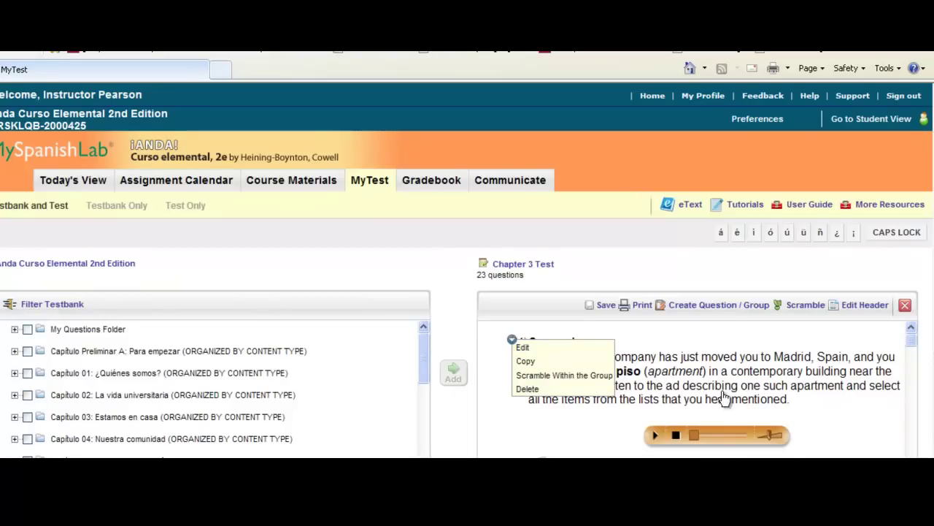
left_click(719, 334)
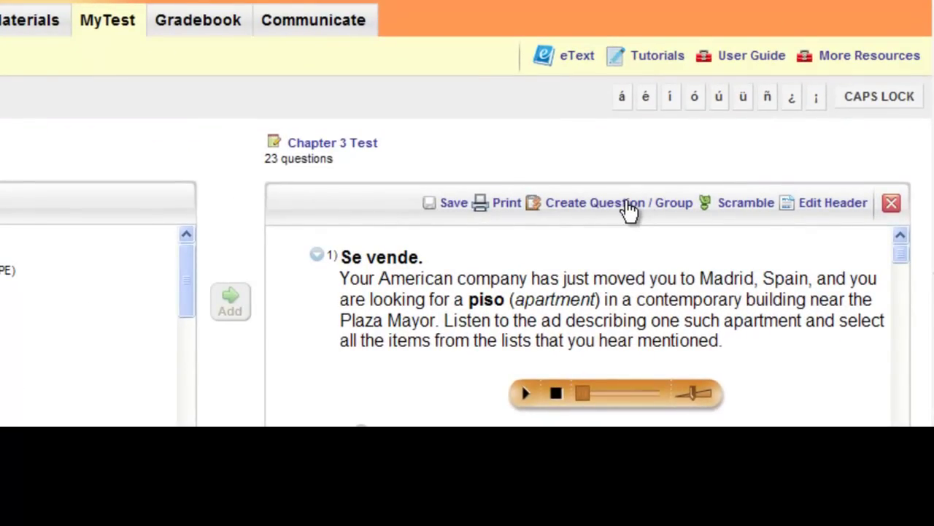
left_click(630, 211)
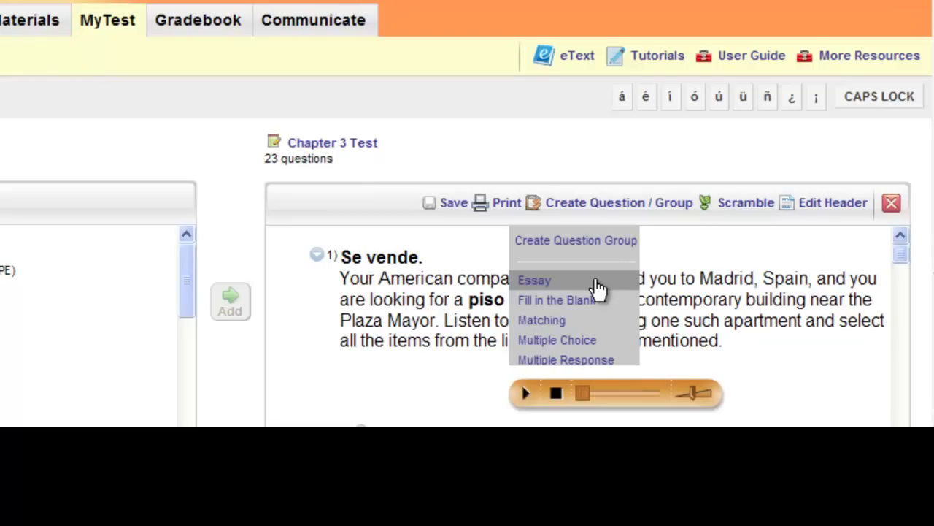
Step: Save the reopened Chapter 3 Test and close it to return to the MyTest list
mouse_move(453, 212)
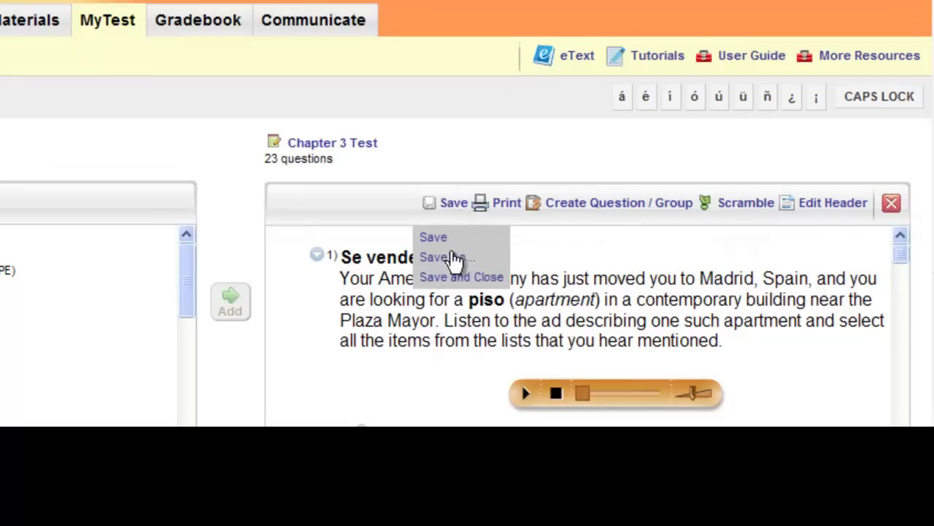
left_click(496, 281)
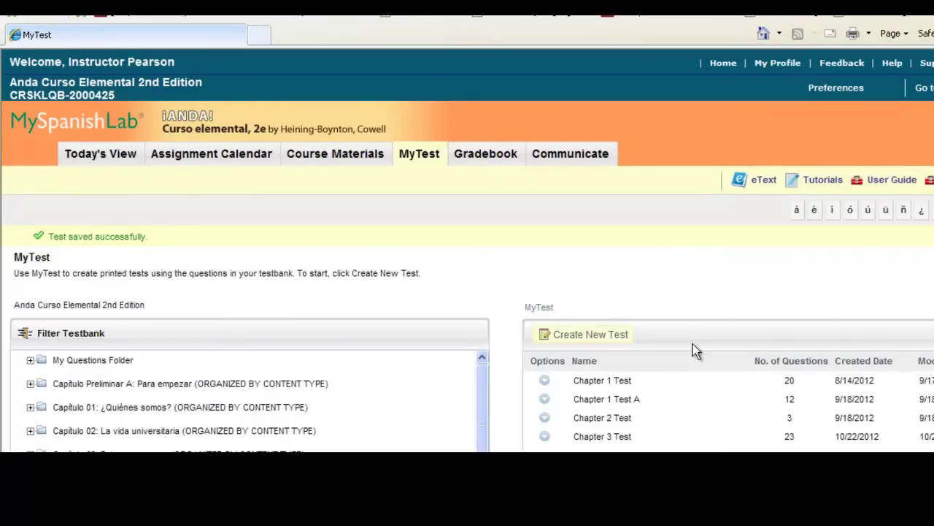
Step: Examine the options available for Chapter 3 Test in the MyTest list
scroll(693, 347, "down", 2)
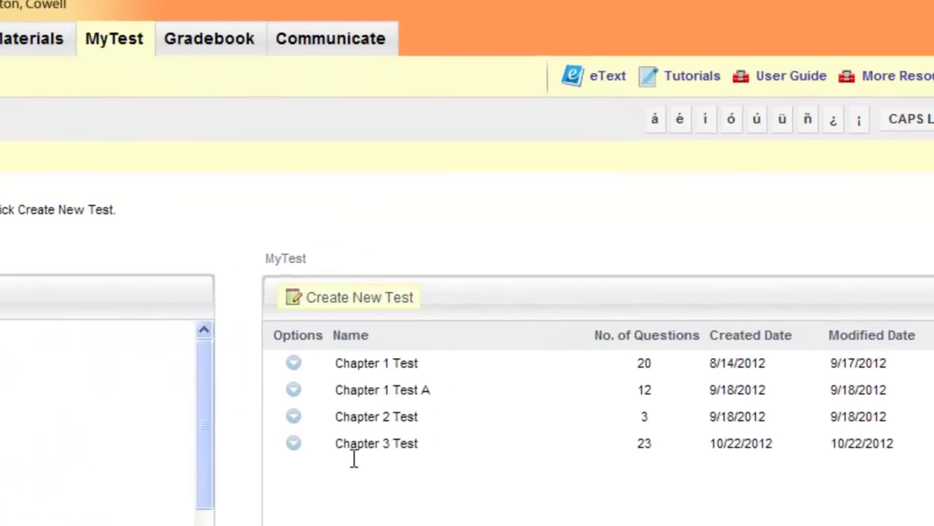
left_click(294, 445)
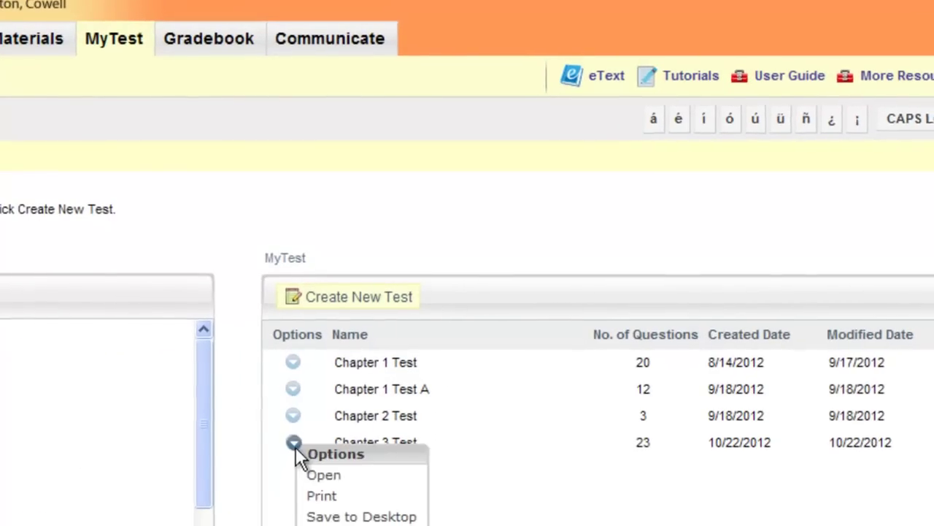
scroll(423, 442, "down", 2)
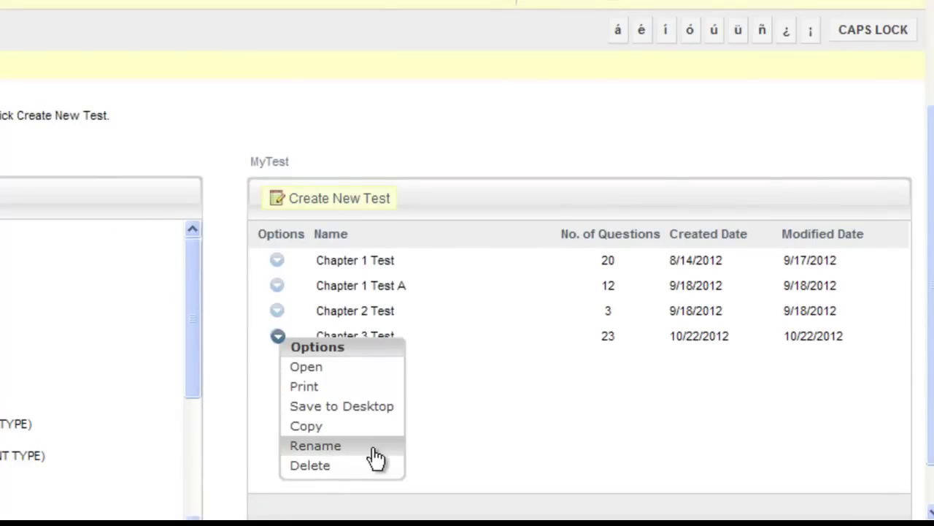
scroll(380, 379, "down", 1)
left_click(279, 309)
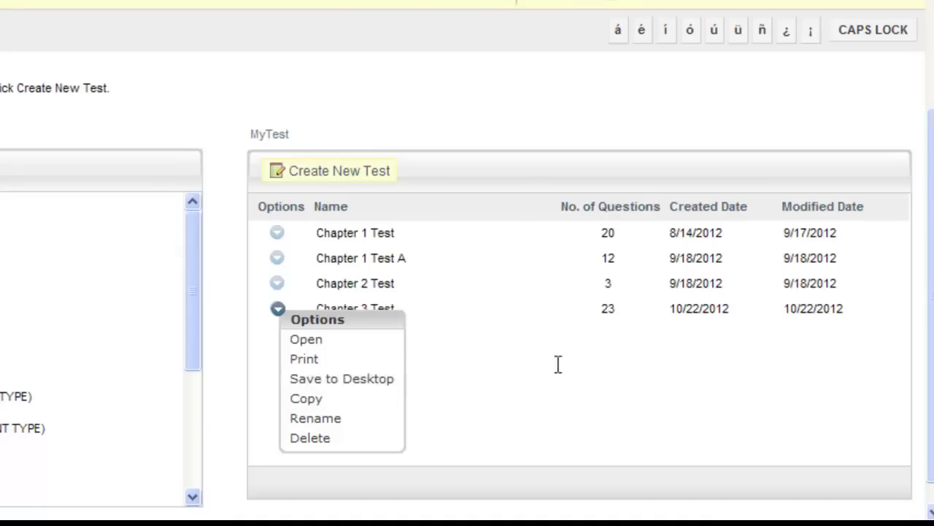
left_click(467, 333)
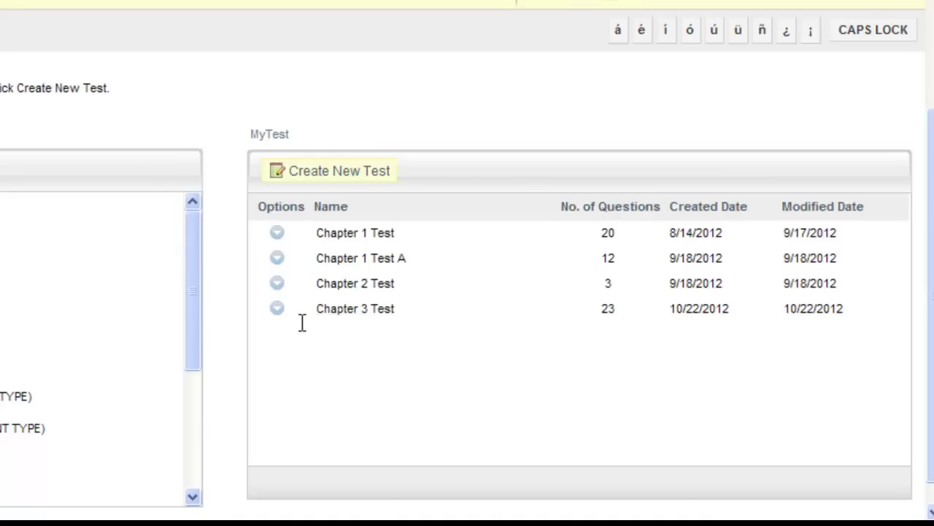
Step: Copy Chapter 3 Test in the MyTest list and rename the copy Chapter 3 Test B
left_click(279, 310)
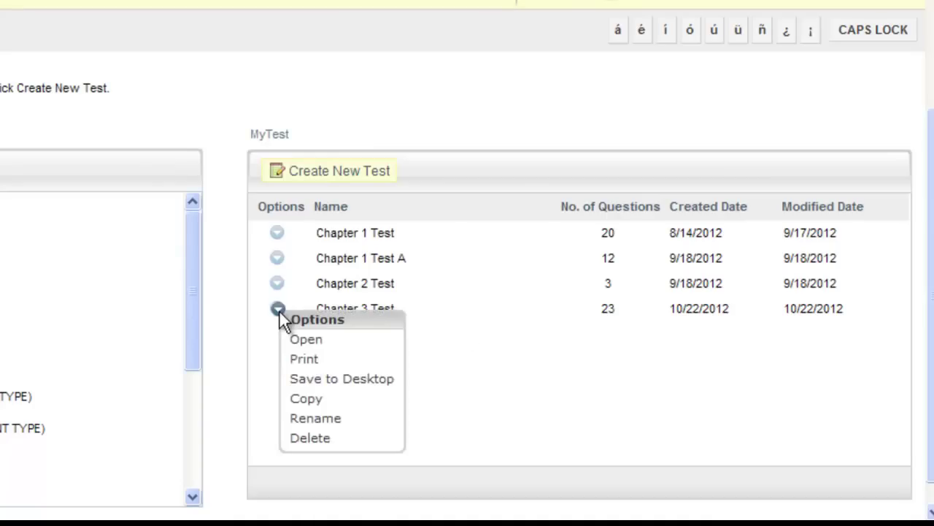
left_click(343, 400)
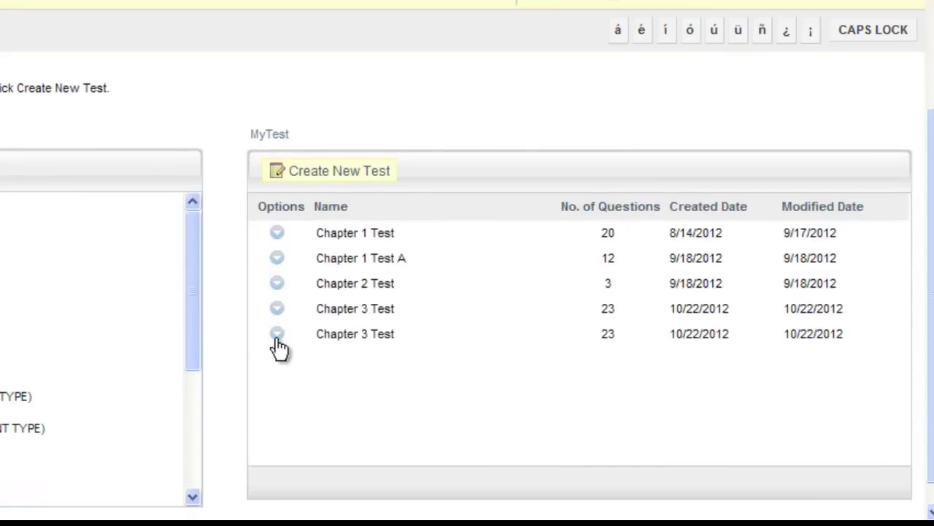
left_click(278, 338)
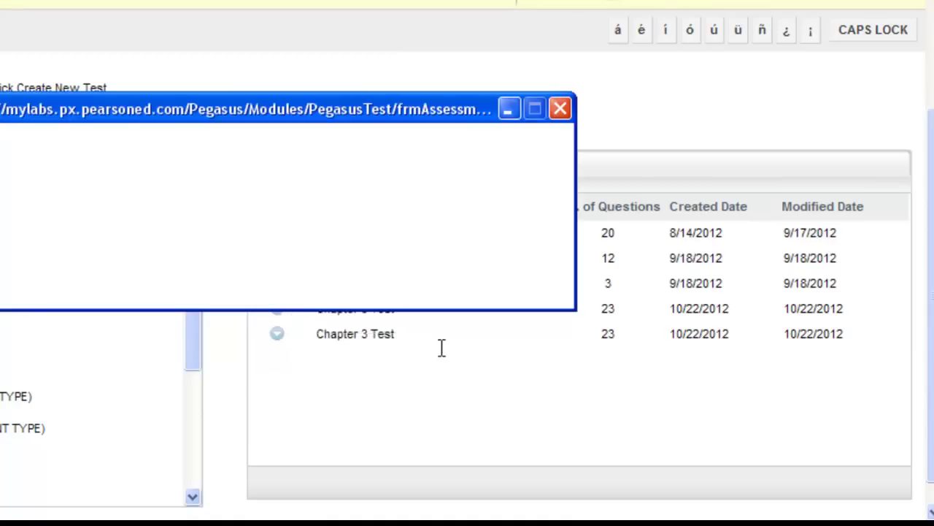
left_click(244, 211)
type("B")
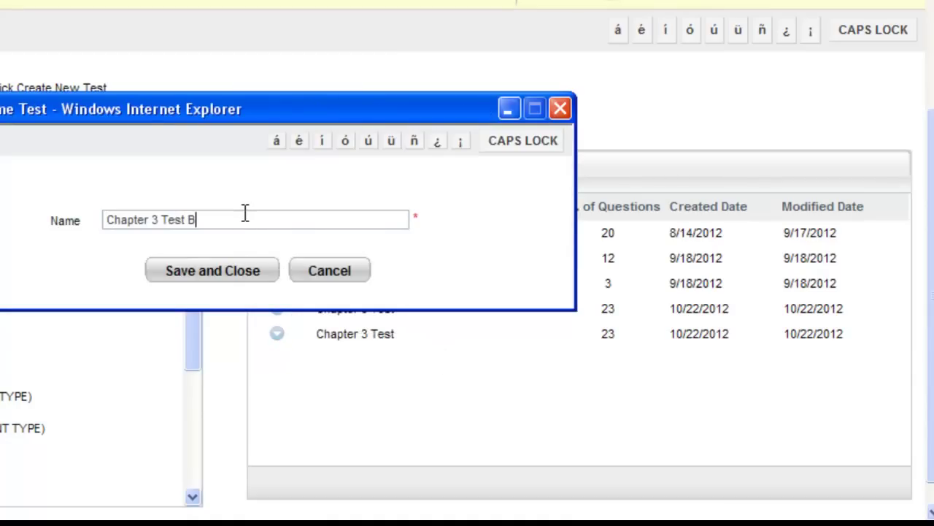
left_click(226, 271)
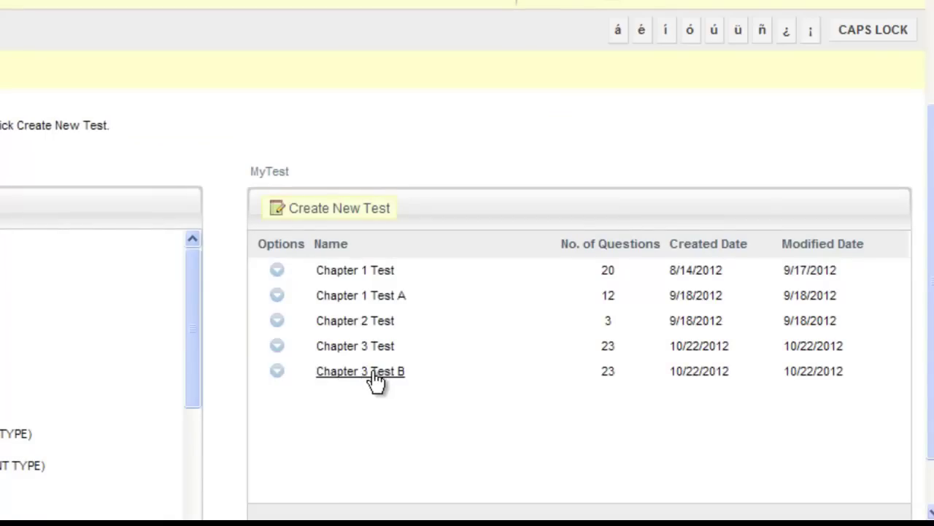
scroll(393, 376, "down", 1)
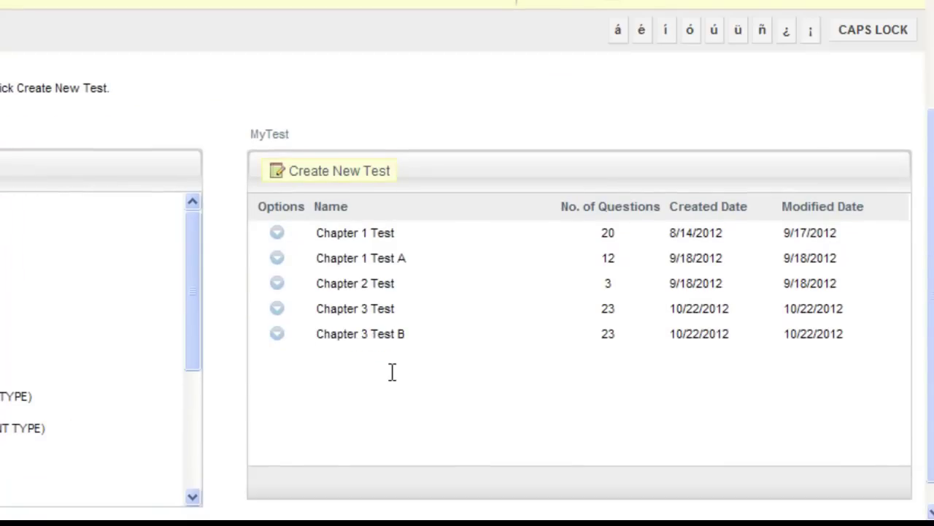
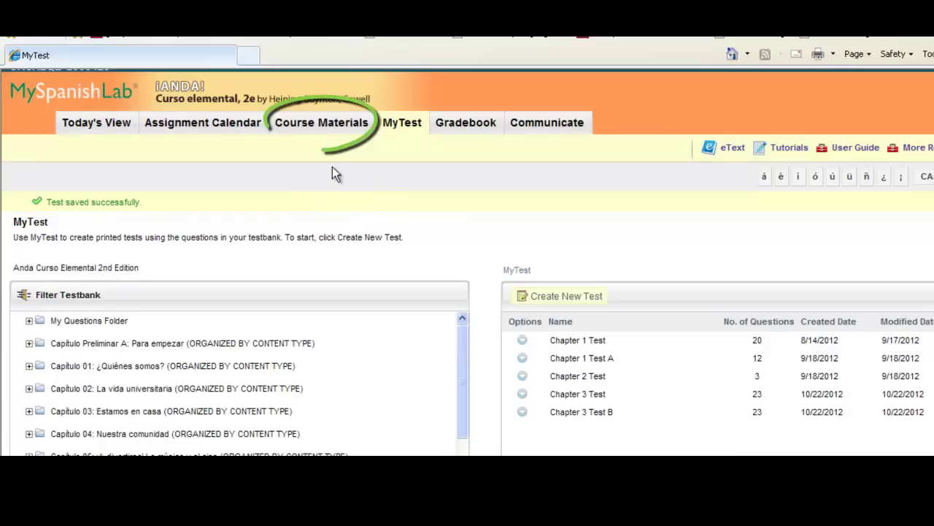
Step: Open the Add from Library page in Course Materials and look through the My Course contents
left_click(334, 125)
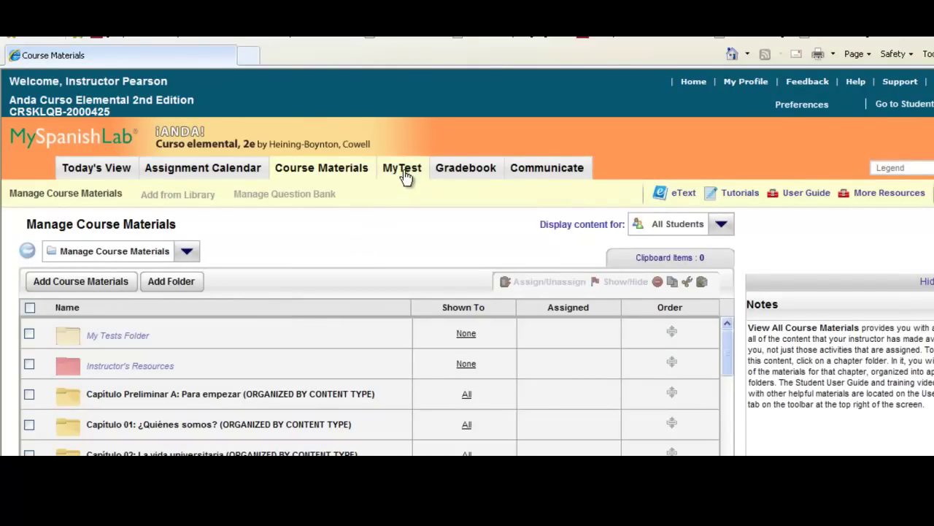
left_click(179, 199)
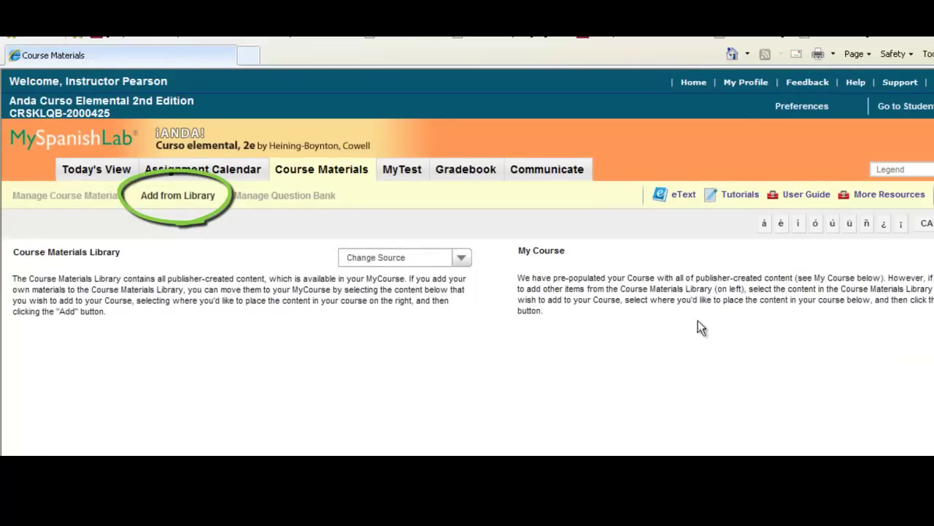
scroll(675, 325, "down", 2)
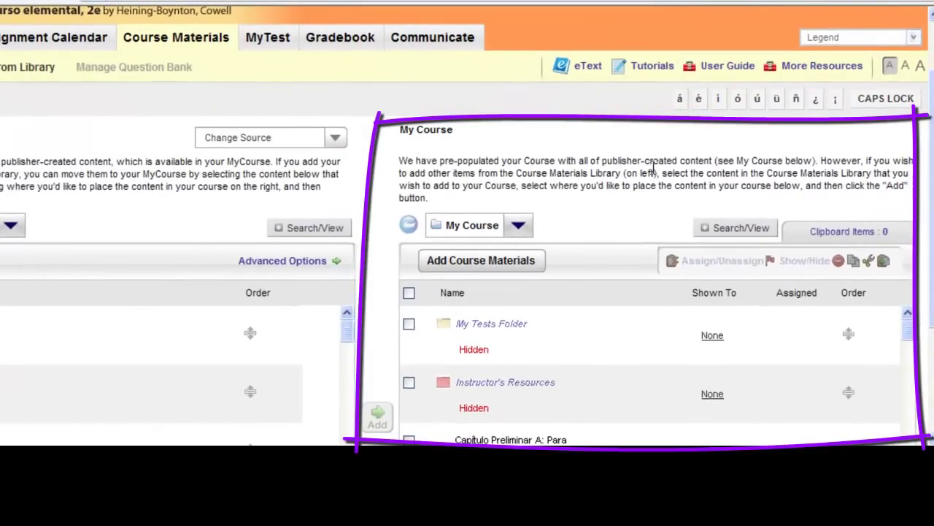
scroll(884, 292, "down", 2)
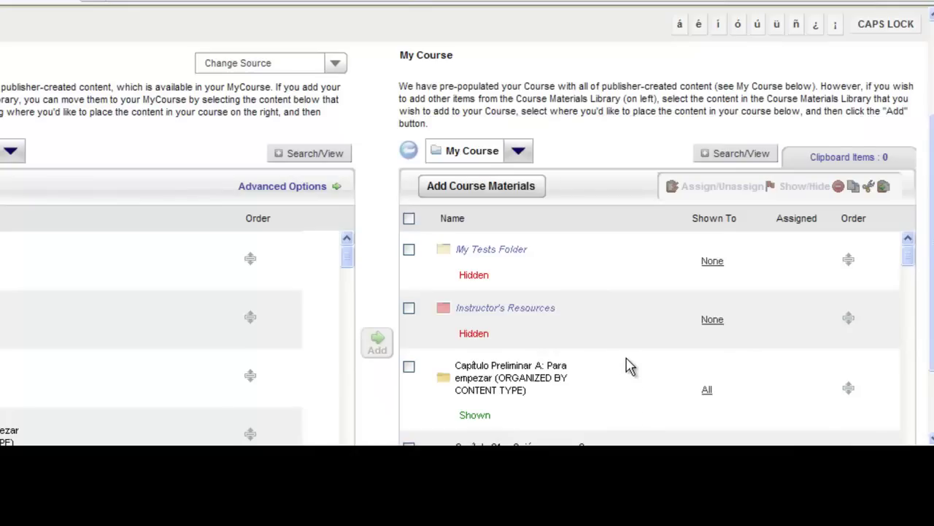
scroll(630, 366, "down", 1)
scroll(630, 366, "down", 2)
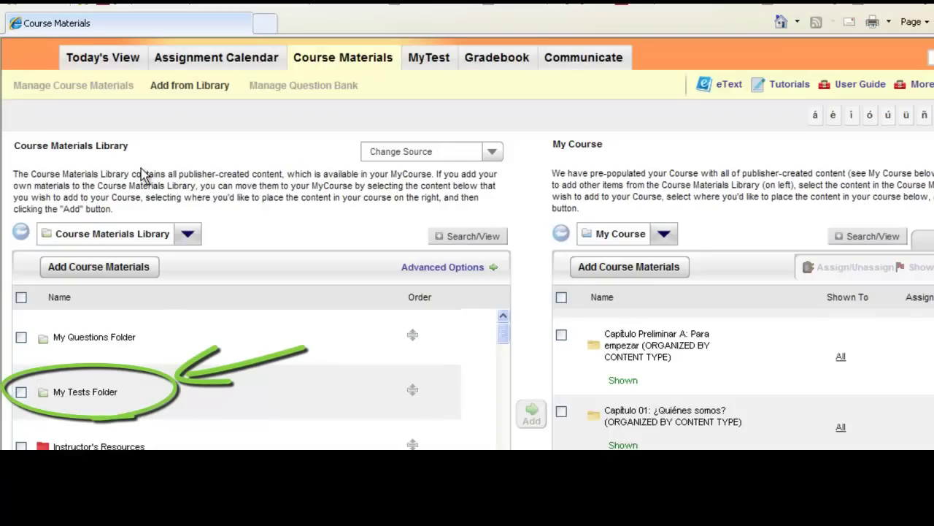
Step: Open My Tests Folder in the Course Materials Library and locate Chapter 3 Test and Chapter 3 Test B
left_click(82, 394)
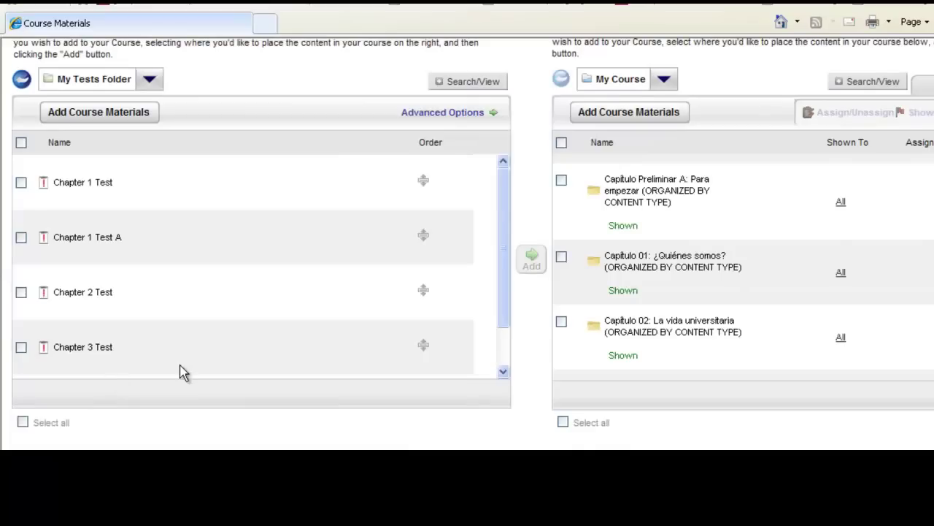
left_click_drag(500, 213, 494, 273)
mouse_move(71, 356)
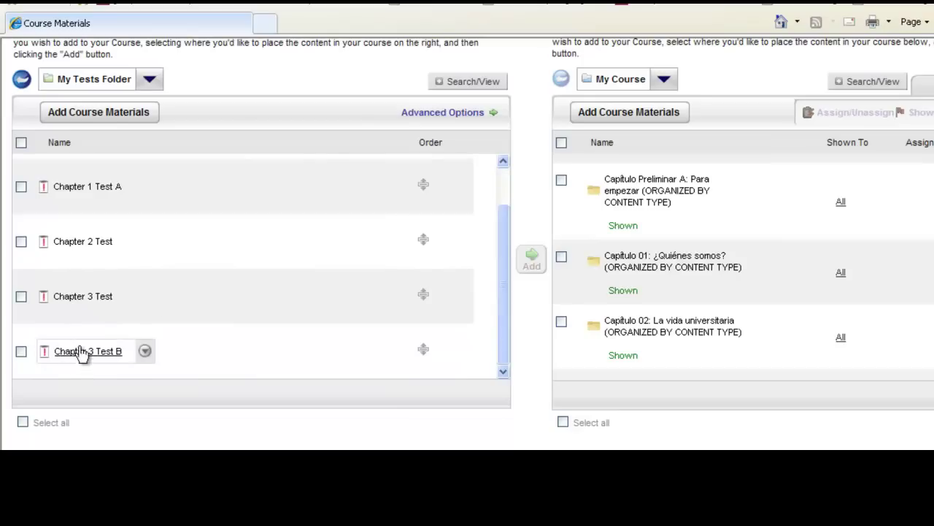
mouse_move(75, 297)
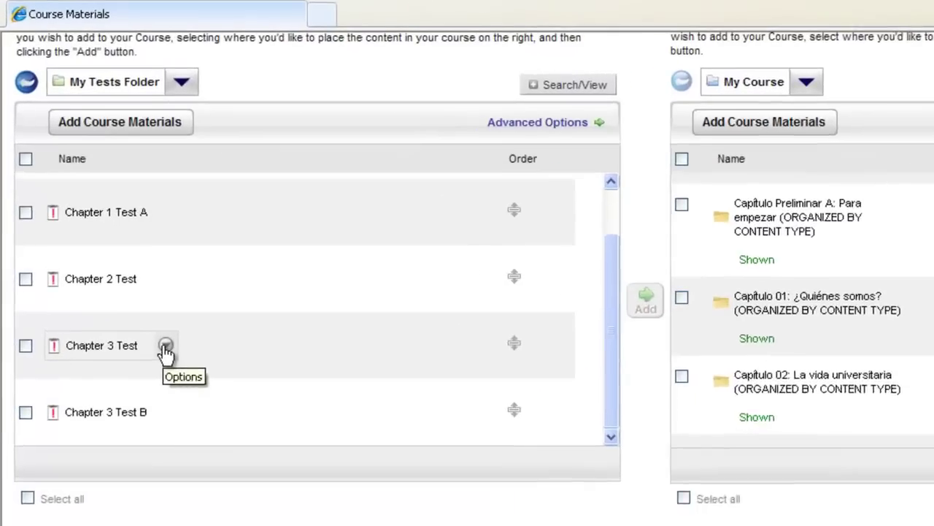
Step: Review the options available for Chapter 3 Test in My Tests Folder
left_click(136, 298)
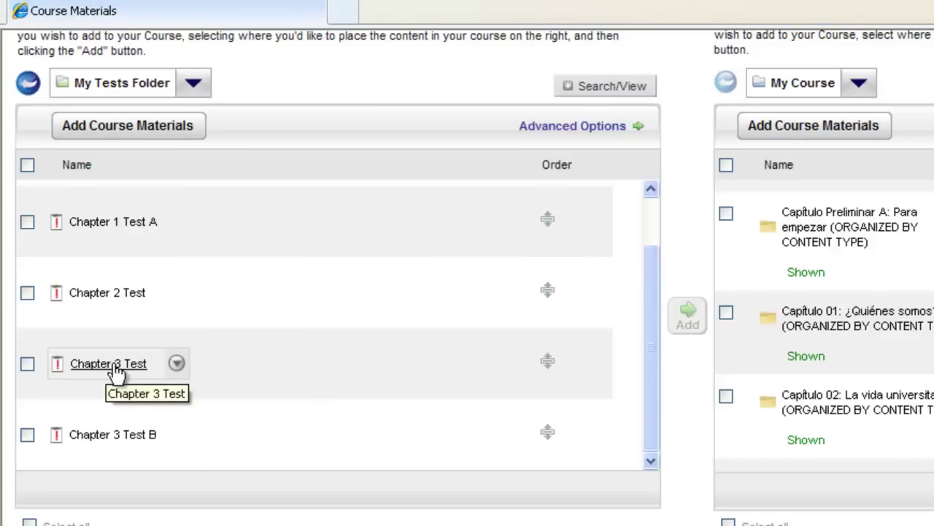
left_click(176, 363)
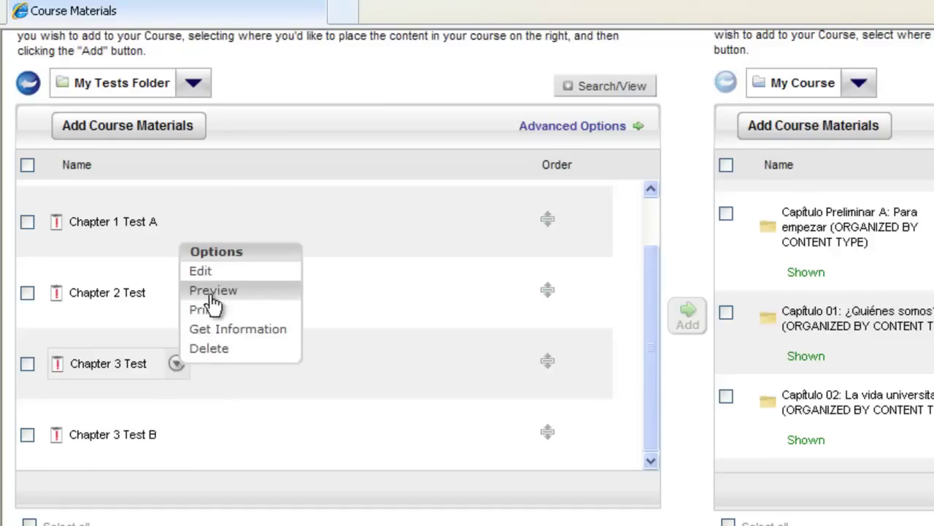
left_click(397, 386)
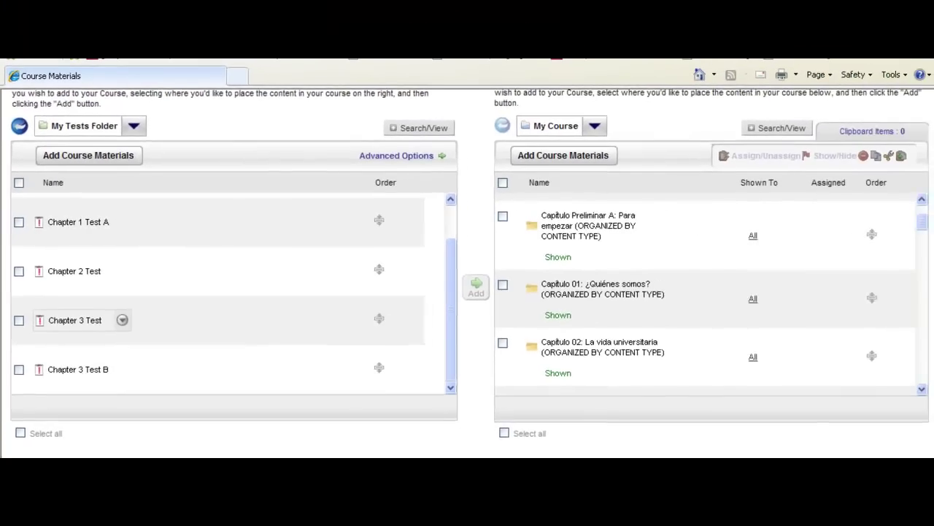
Step: Select Chapter 3 Test in My Tests Folder of the Course Materials Library for adding to the course
scroll(467, 270, "up", 2)
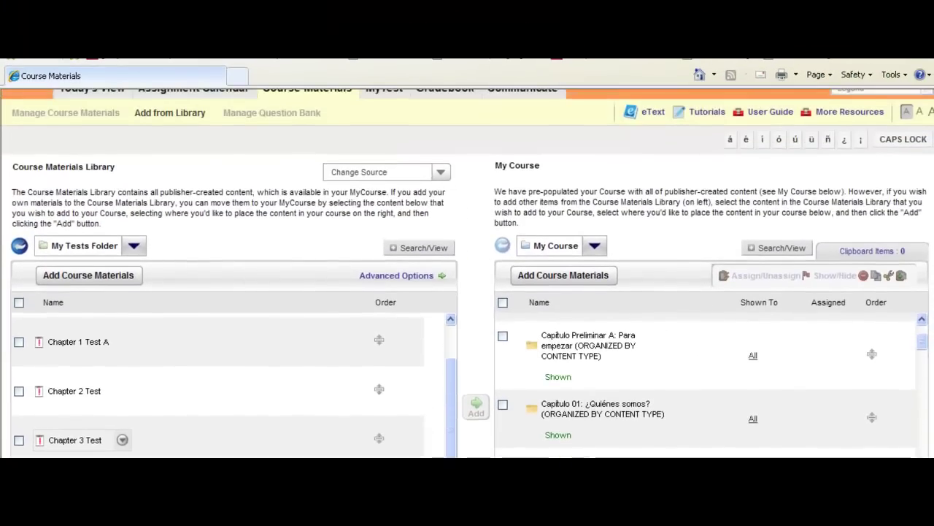
scroll(677, 350, "down", 2)
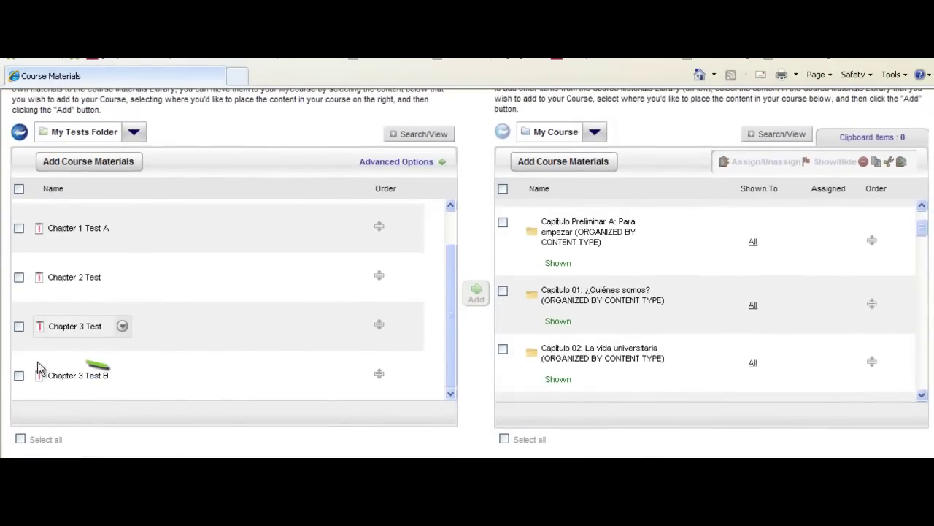
left_click(19, 326)
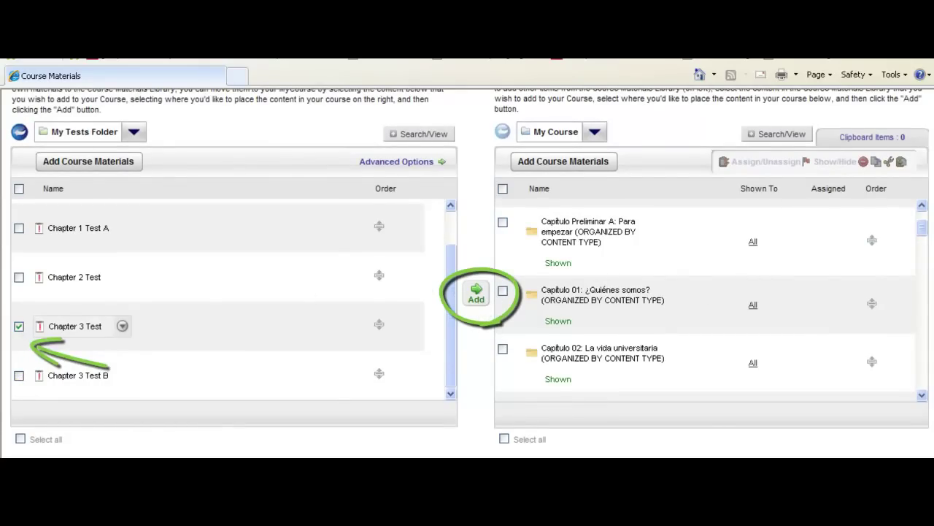
scroll(781, 299, "up", 2)
scroll(478, 350, "down", 1)
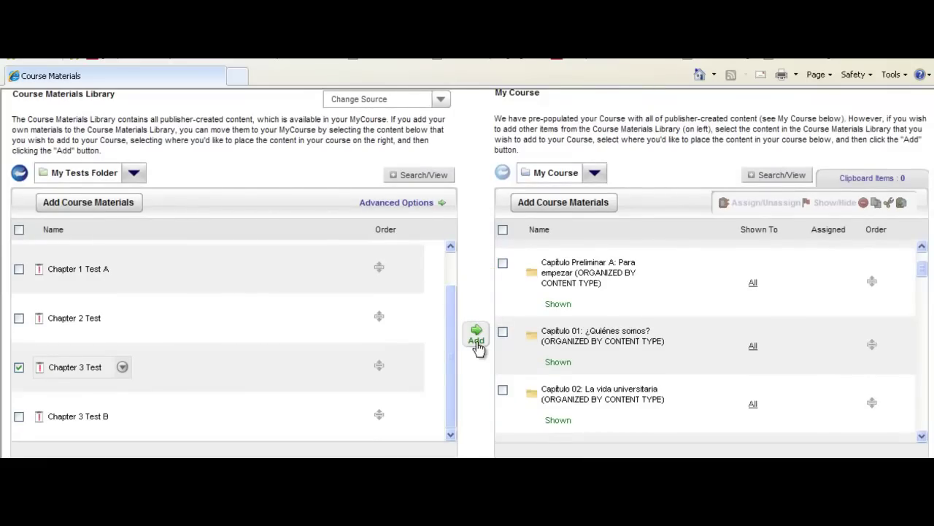
Step: Look into the Capítulo 03: Estamos en casa folder as a possible destination and return to the My Course top level
left_click(923, 269)
mouse_move(923, 276)
left_mouse_down()
mouse_move(924, 299)
mouse_move(923, 272)
left_mouse_up()
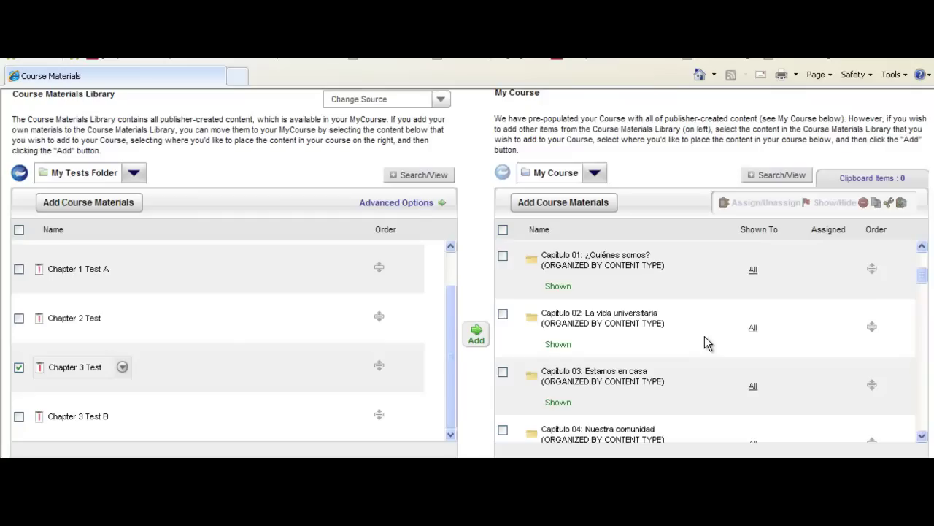
scroll(706, 344, "down", 1)
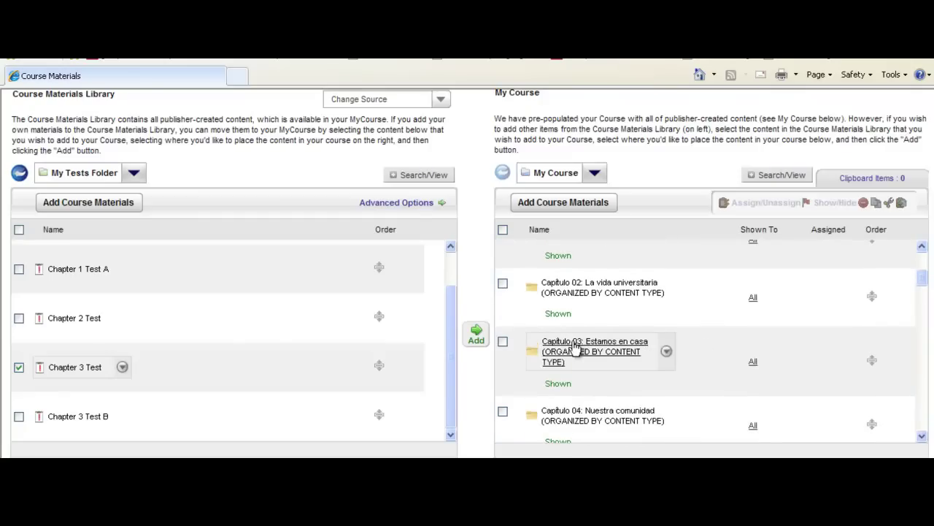
scroll(588, 347, "down", 1)
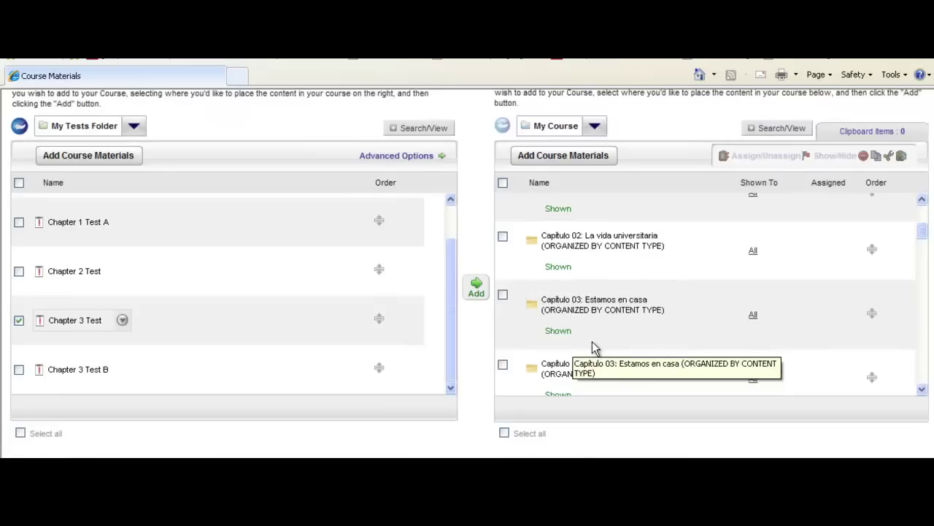
mouse_move(645, 316)
left_click(636, 310)
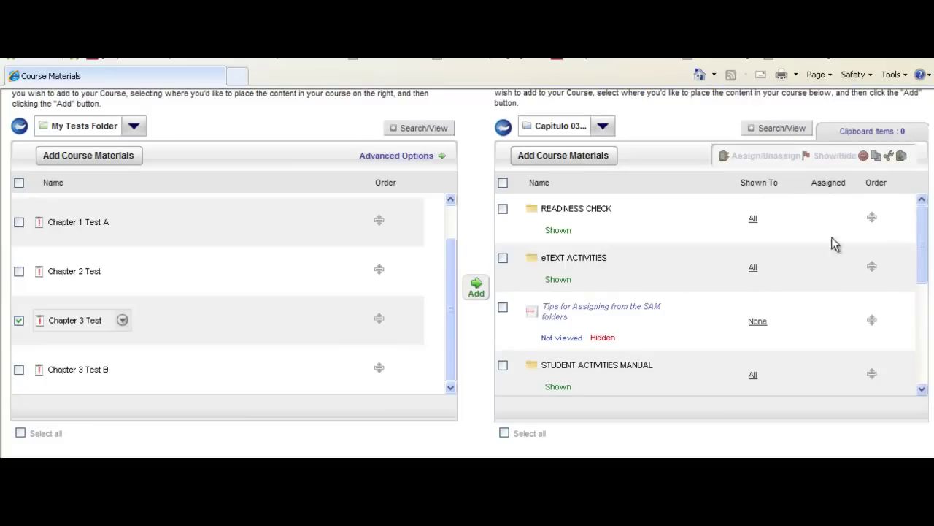
scroll(924, 266, "up", 1)
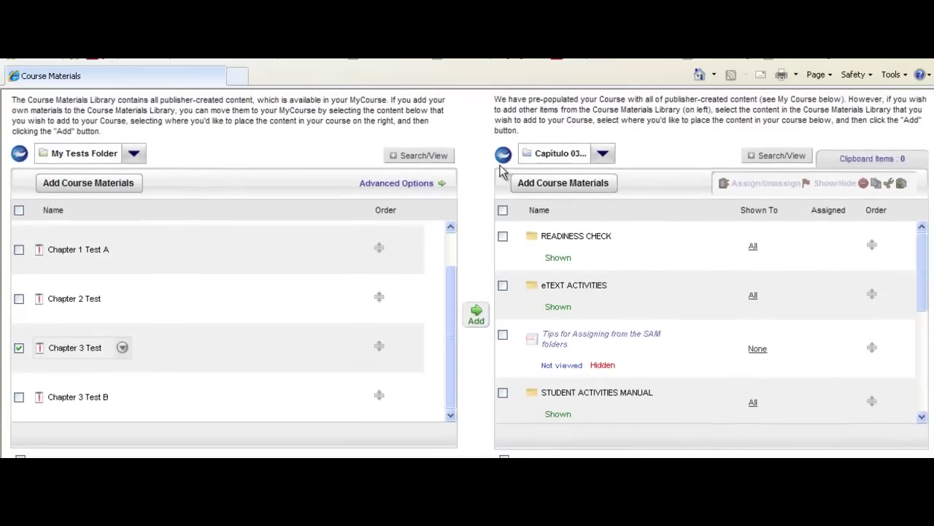
left_click(620, 415)
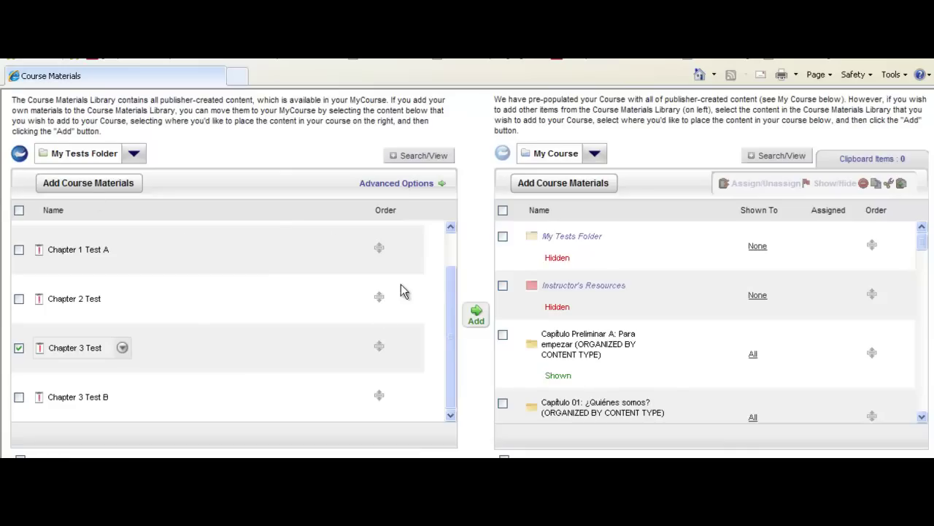
Step: Add the selected Chapter 3 Test to the top level of My Course and locate it at the end of the list
left_click(476, 316)
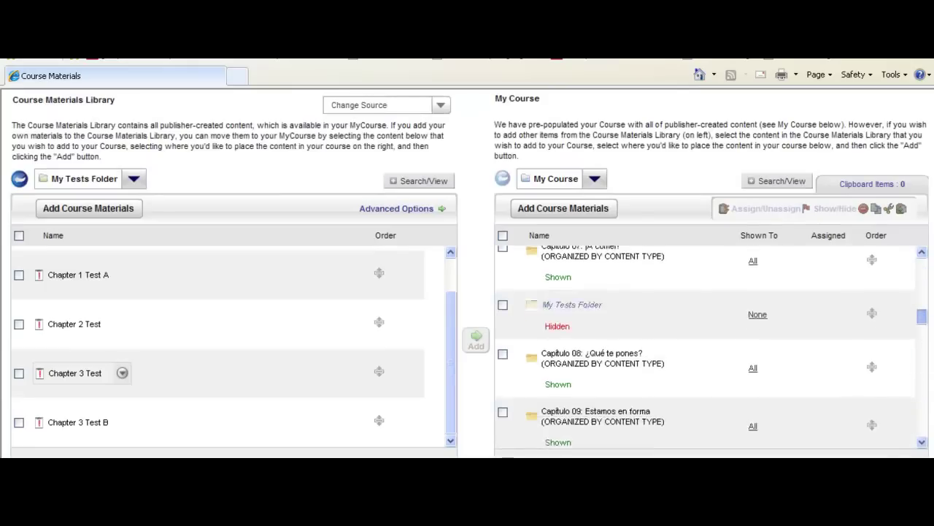
left_click_drag(922, 315, 920, 428)
scroll(566, 376, "down", 2)
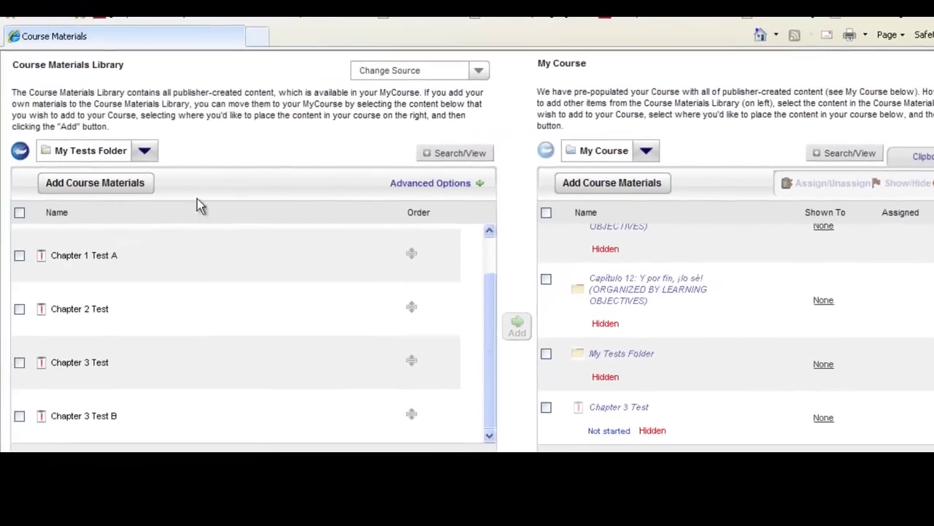
Step: Return to the Course Materials Library root, add the whole My Tests Folder to My Course, and locate it at the end of the list
left_click(22, 150)
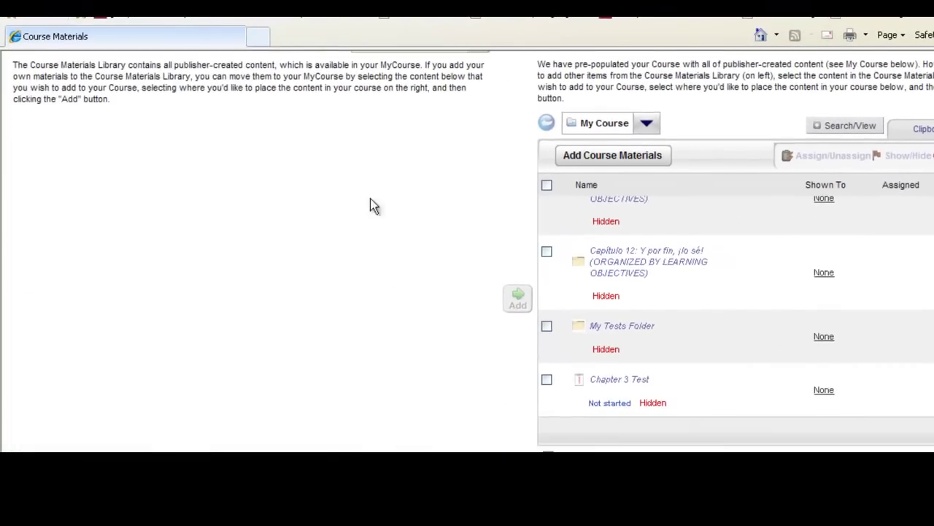
scroll(367, 346, "up", 3)
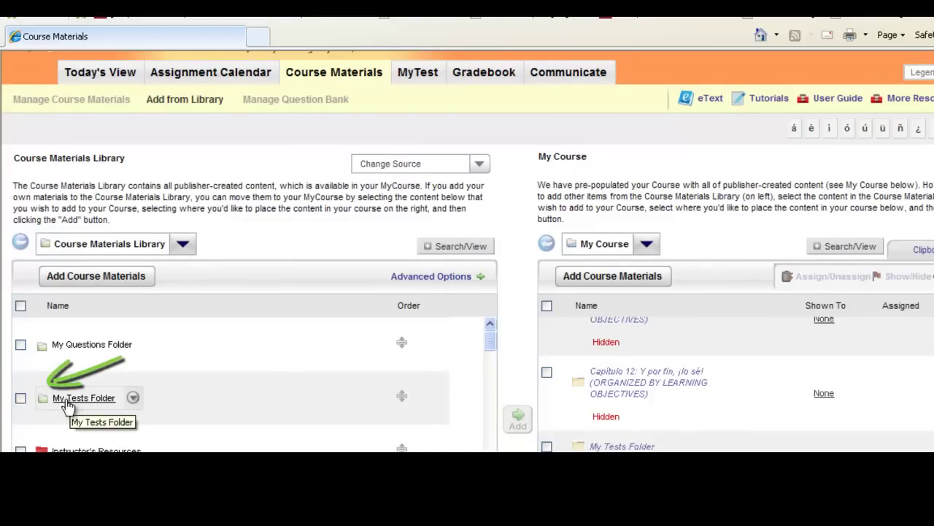
left_click(20, 398)
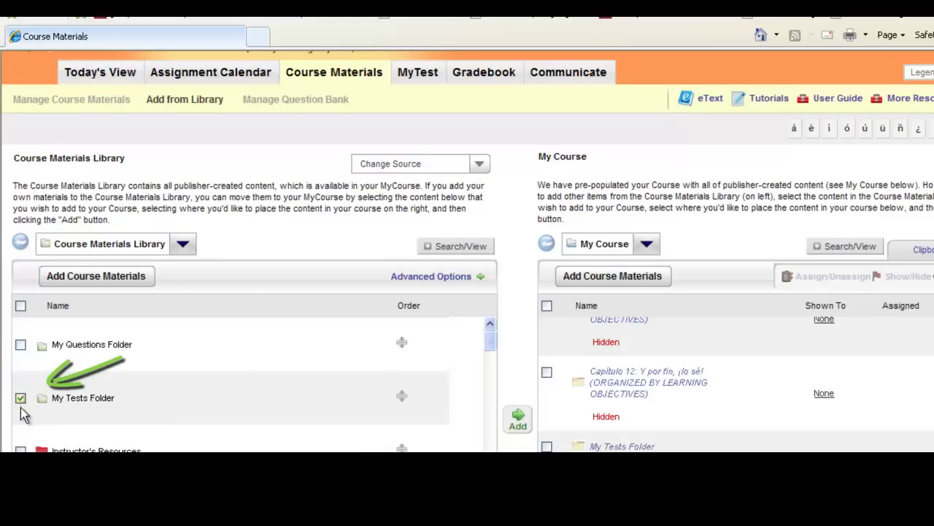
left_click(520, 423)
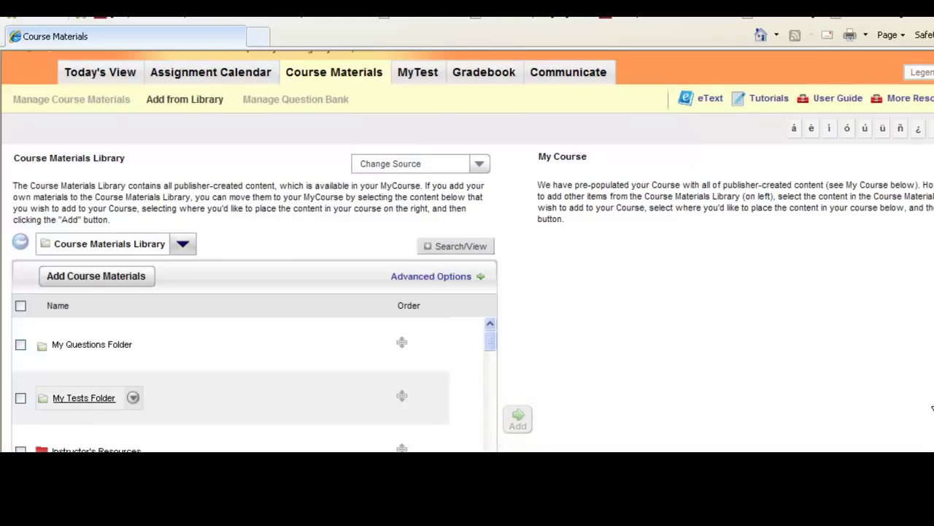
scroll(467, 248, "down", 3)
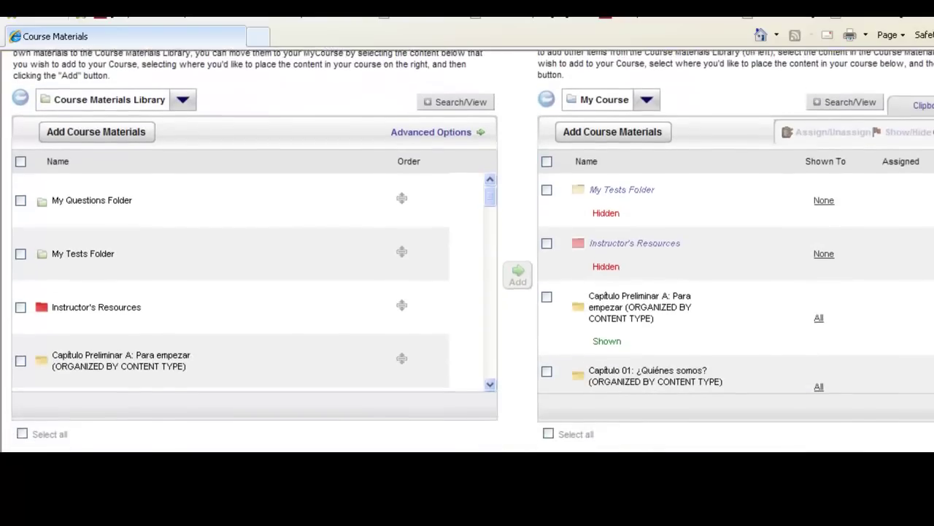
scroll(730, 306, "down", 10)
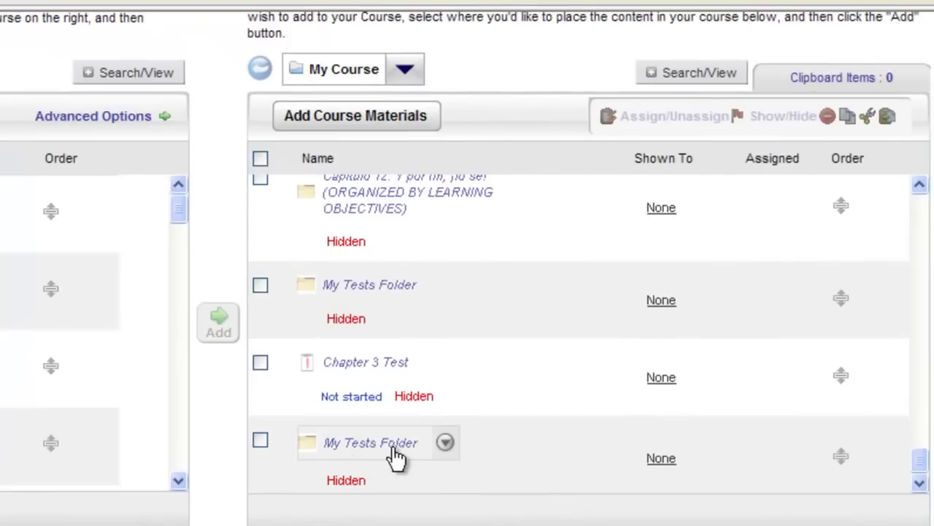
Step: Open the last My Tests Folder in My Course and review the tests it contains
mouse_move(385, 445)
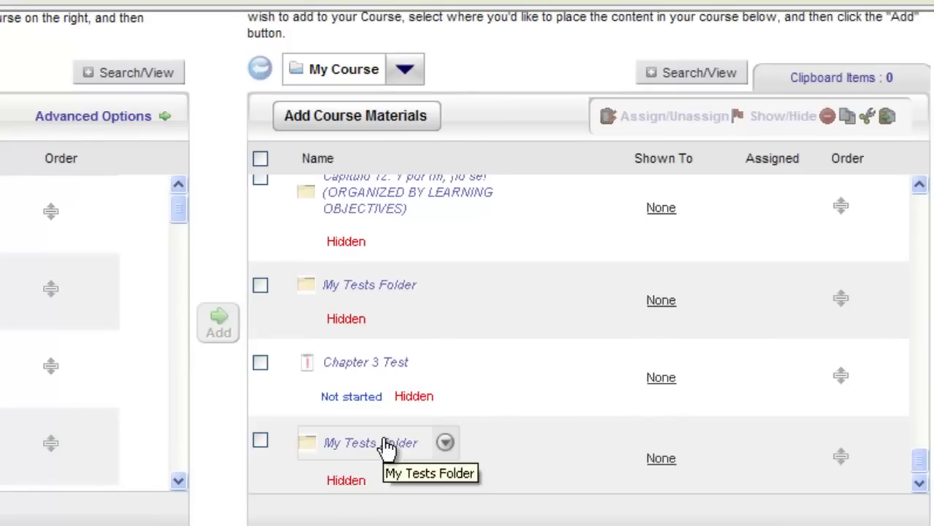
left_click(384, 442)
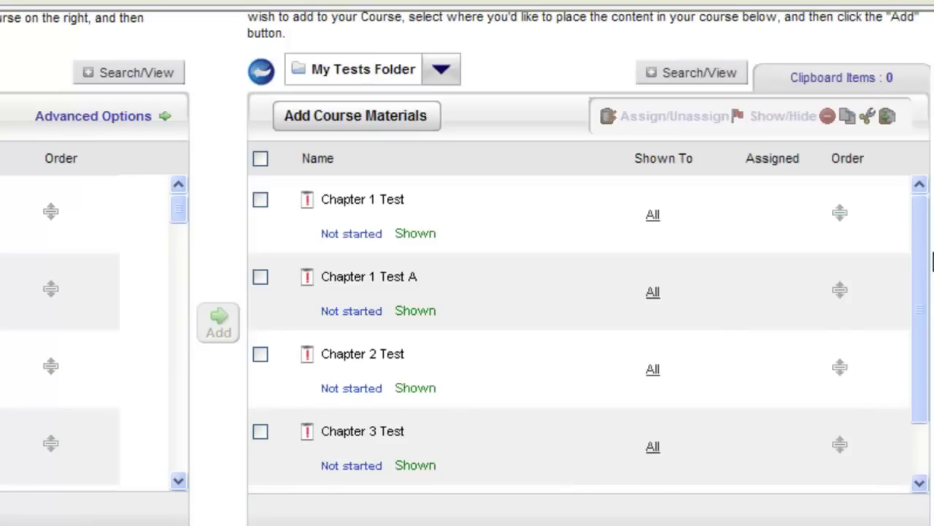
mouse_move(924, 298)
left_mouse_down()
mouse_move(926, 411)
mouse_move(926, 299)
left_mouse_up()
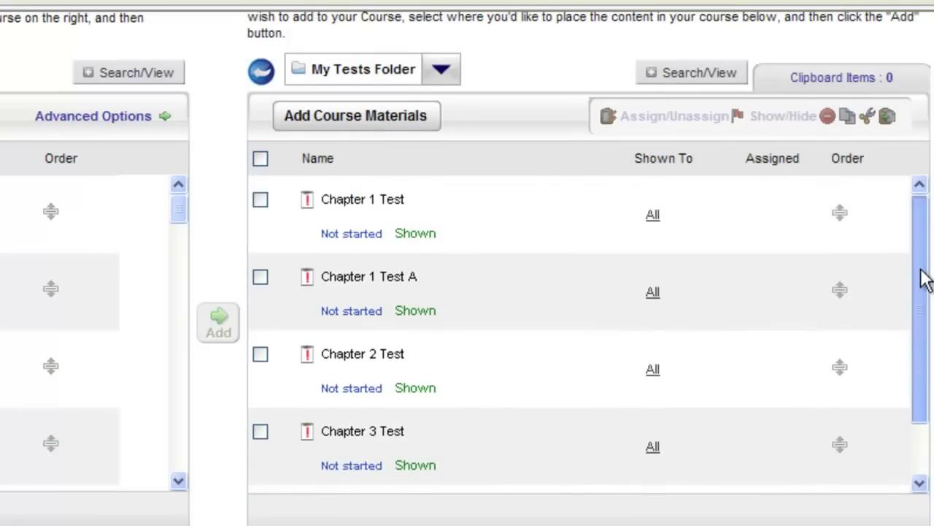
scroll(931, 314, "up", 3)
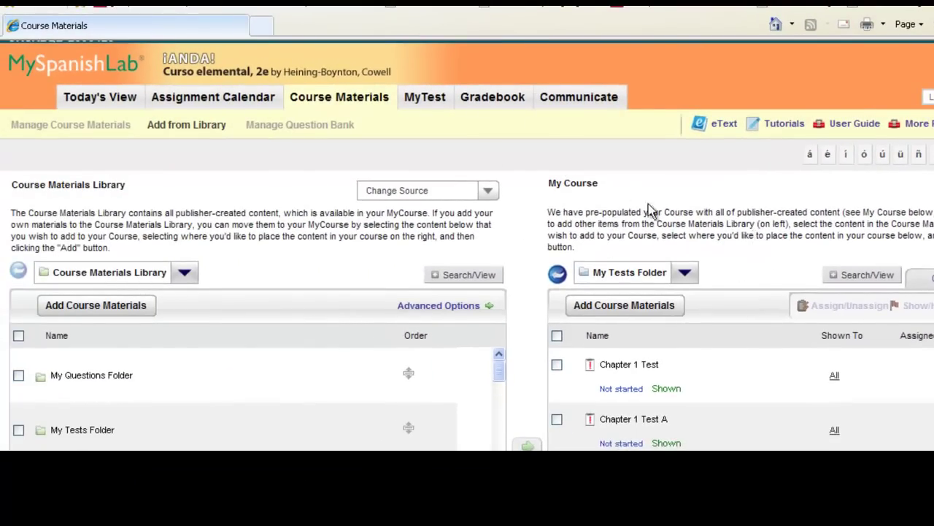
Step: Assign Chapter 3 Test to Friday, October 26, 2012 in the Assignment Calendar
left_click(221, 102)
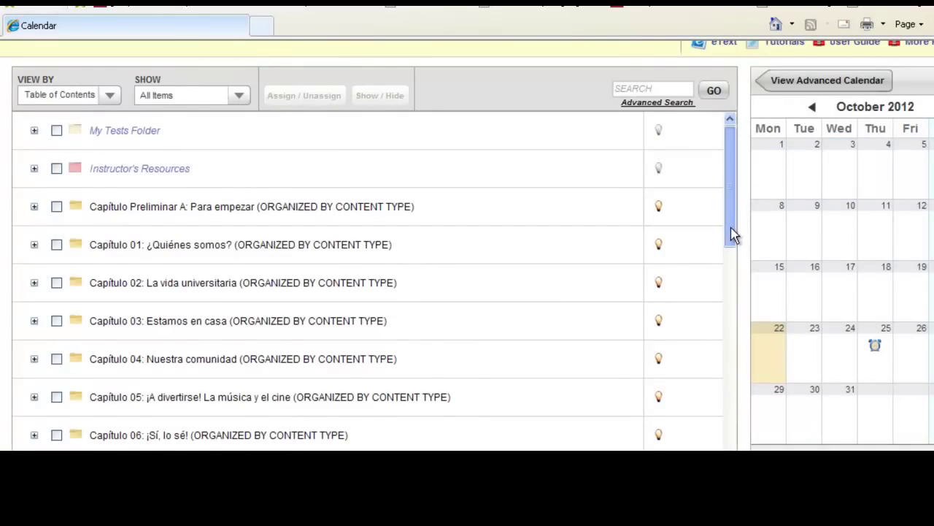
scroll(733, 234, "down", 1)
scroll(732, 234, "down", 1)
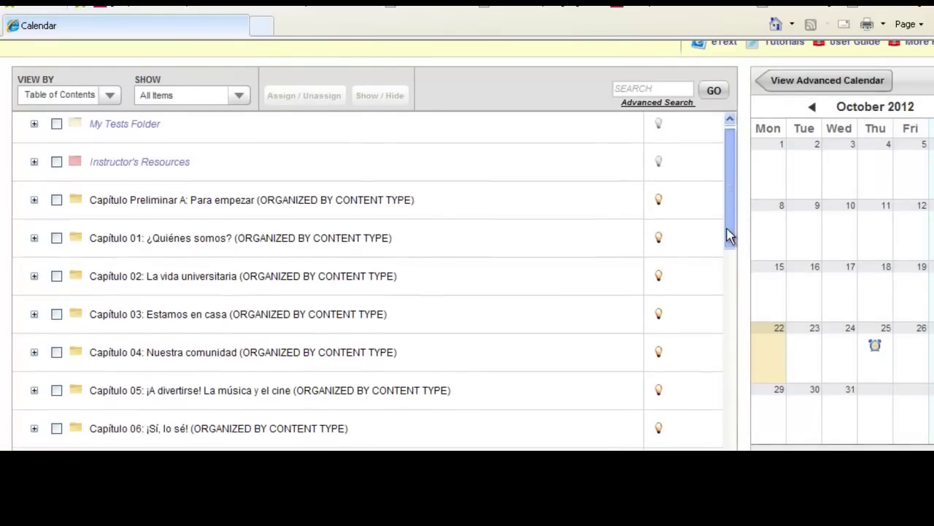
left_click_drag(730, 235, 709, 443)
scroll(119, 392, "down", 2)
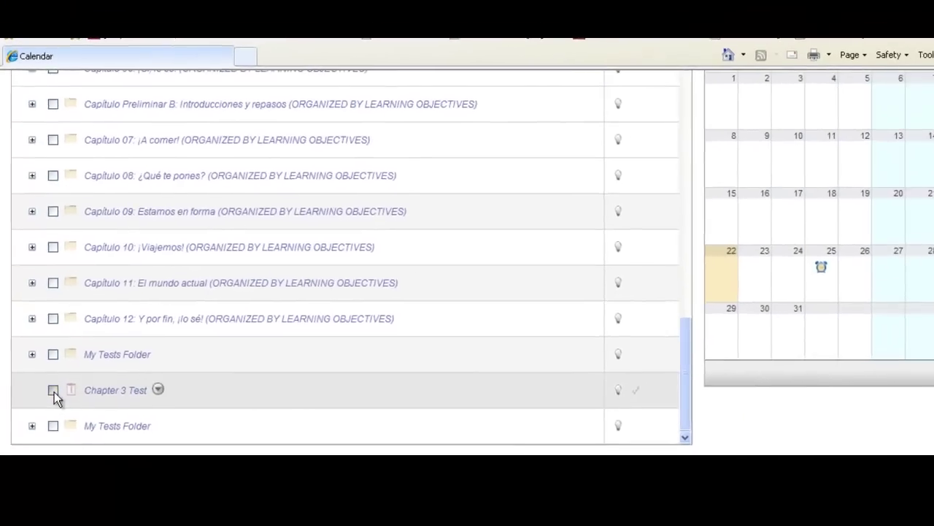
left_click(57, 381)
left_click_drag(113, 404, 829, 289)
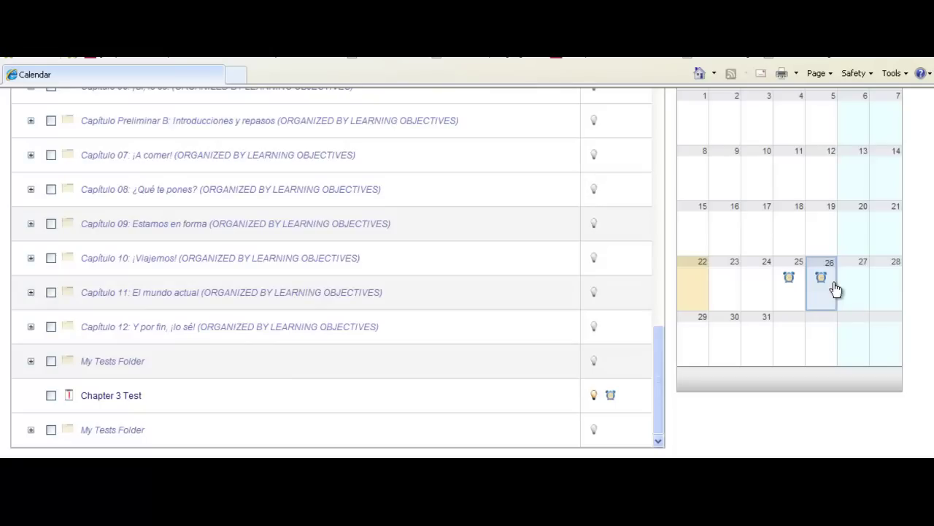
scroll(836, 290, "up", 3)
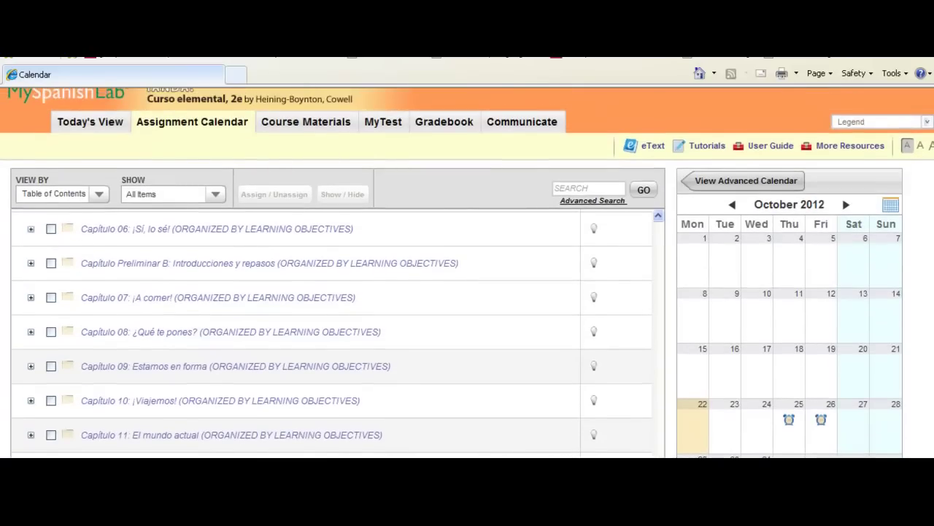
Step: Open the Assignment Properties of Chapter 3 Test from the calendar's content list
scroll(467, 273, "down", 3)
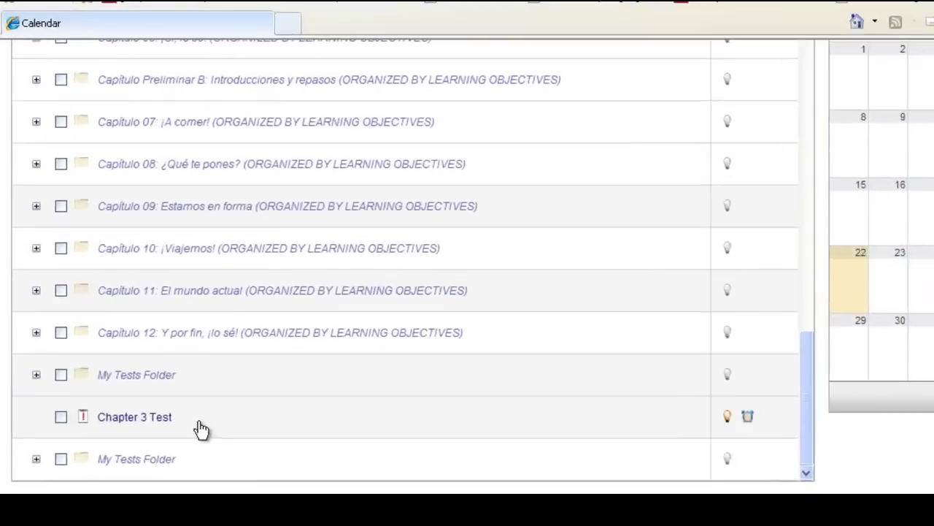
mouse_move(197, 430)
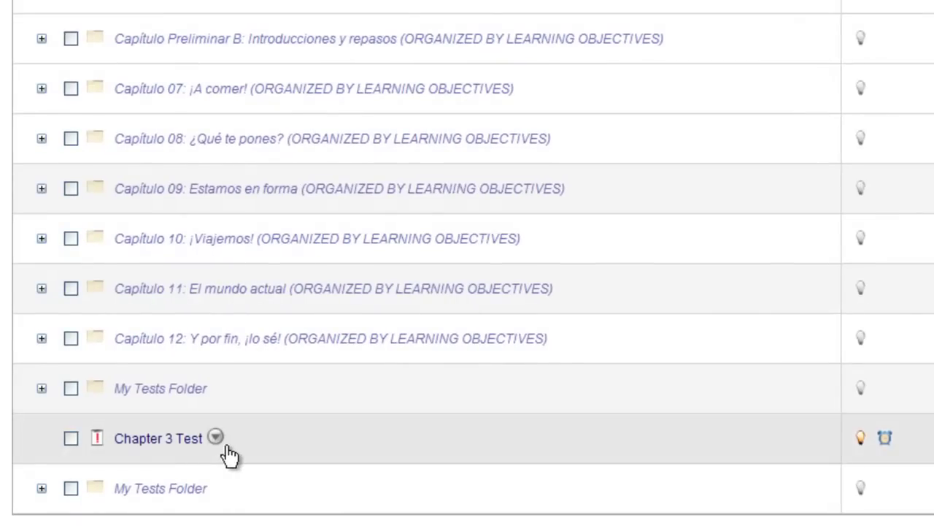
mouse_move(214, 454)
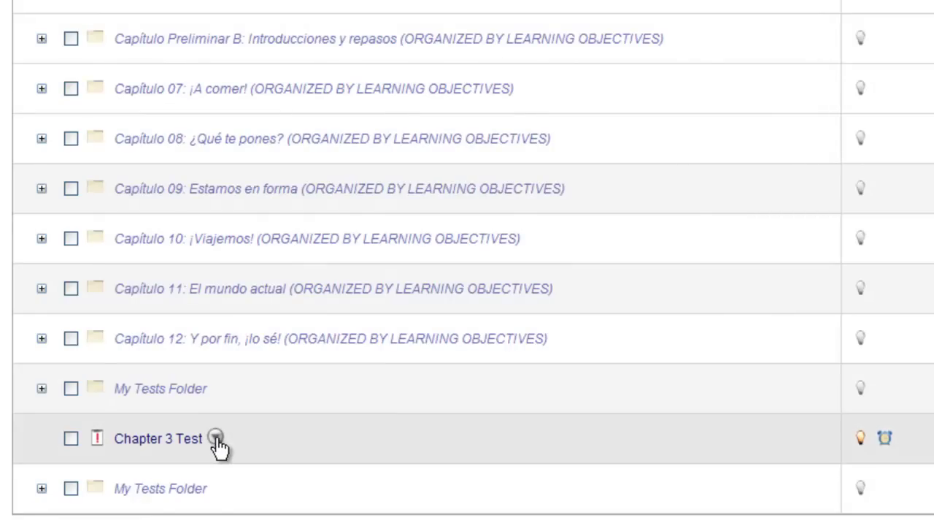
left_click(216, 438)
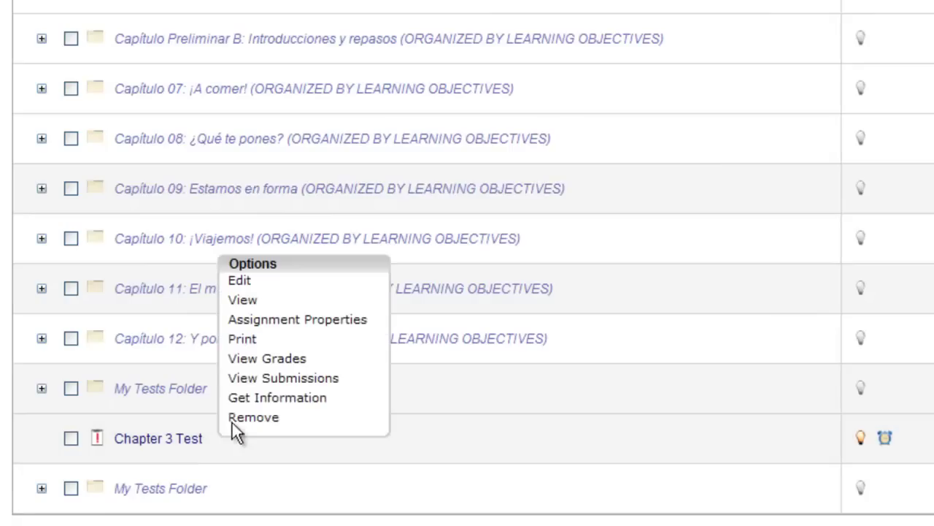
left_click(346, 322)
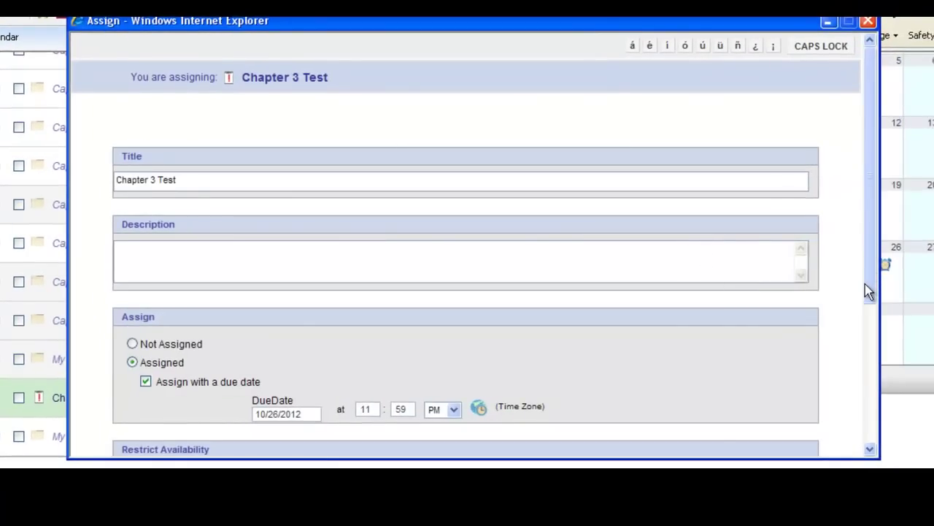
Step: Review the due date and availability settings for Chapter 3 Test and expand its Advanced Options
scroll(865, 284, "down", 5)
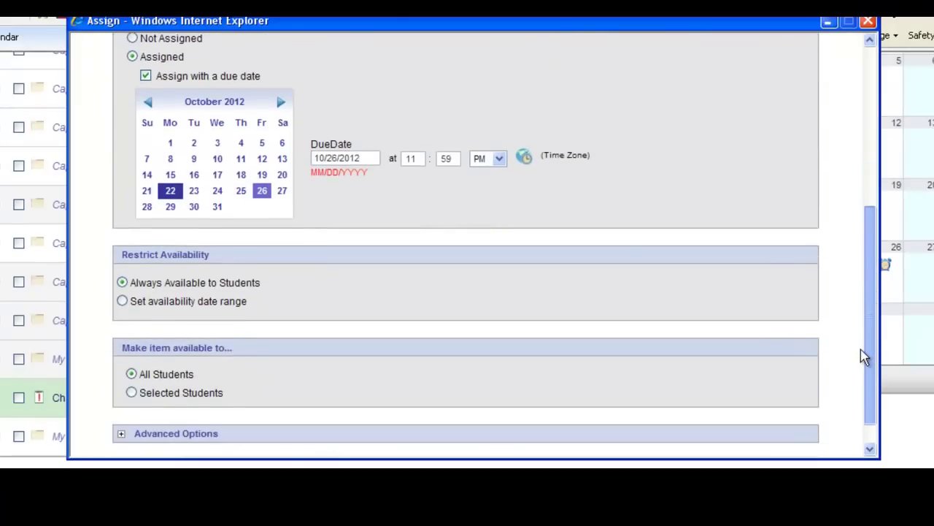
scroll(865, 357, "down", 2)
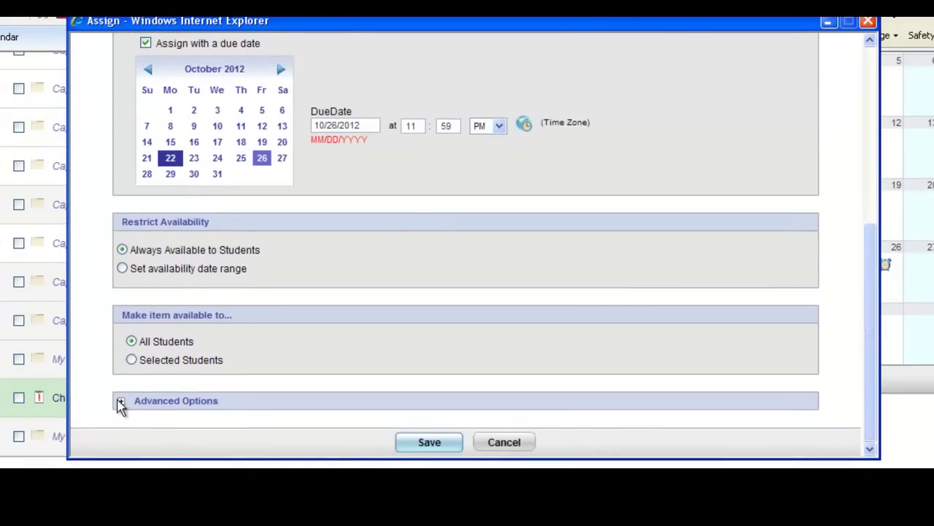
left_click(121, 401)
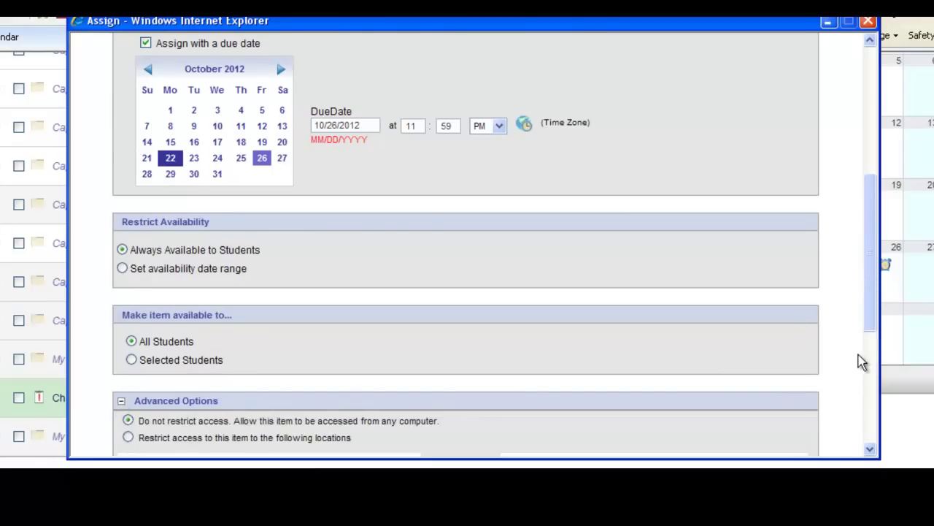
Step: Review the Advanced Options of Chapter 3 Test and save its assignment properties
scroll(869, 333, "down", 5)
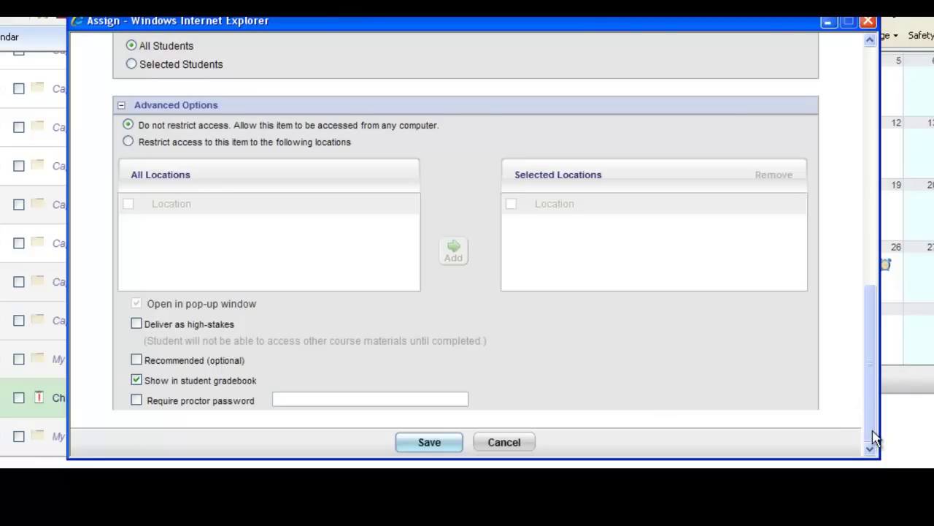
left_click(440, 447)
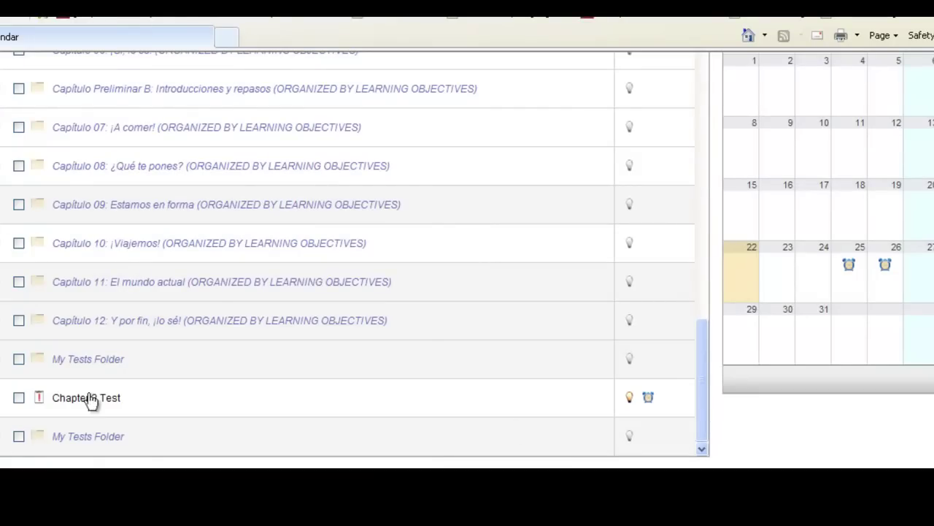
mouse_move(100, 411)
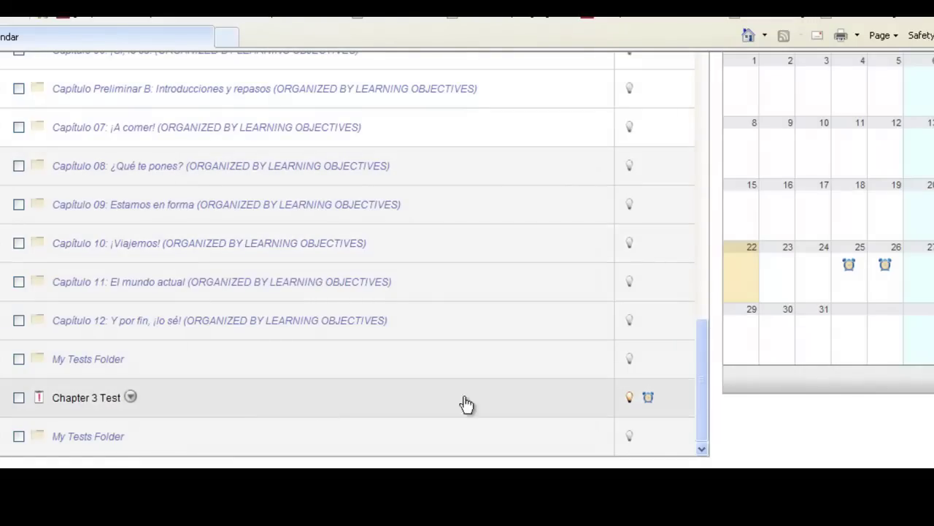
Step: Open the course Gradebook and view its My Tests Folder
scroll(538, 171, "up", 3)
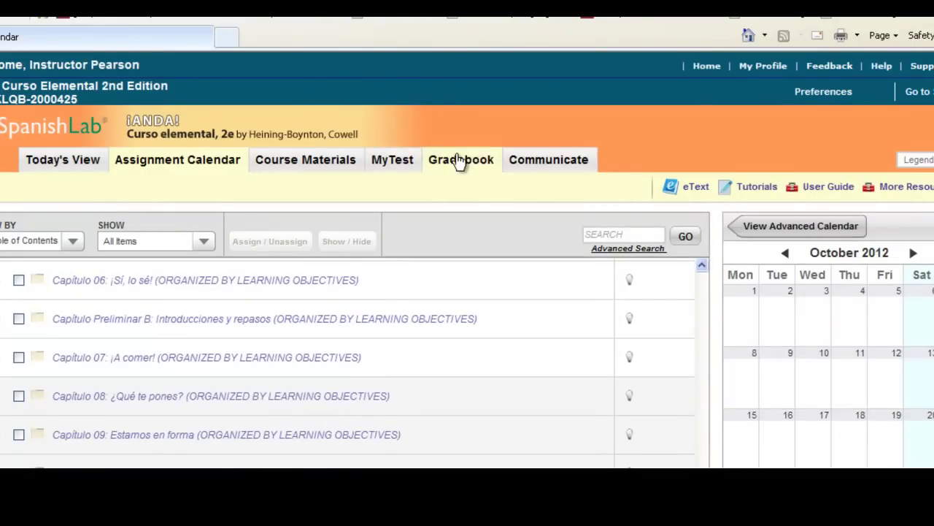
left_click(459, 161)
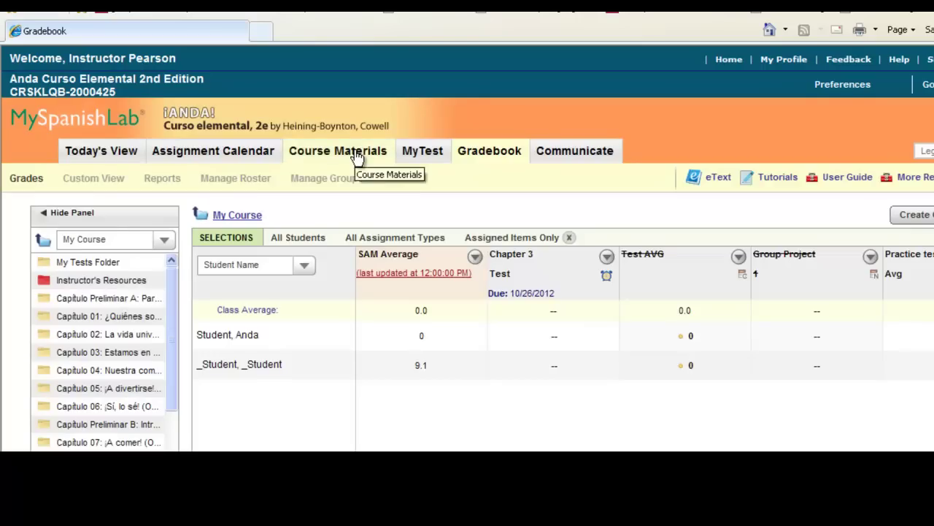
left_click(88, 265)
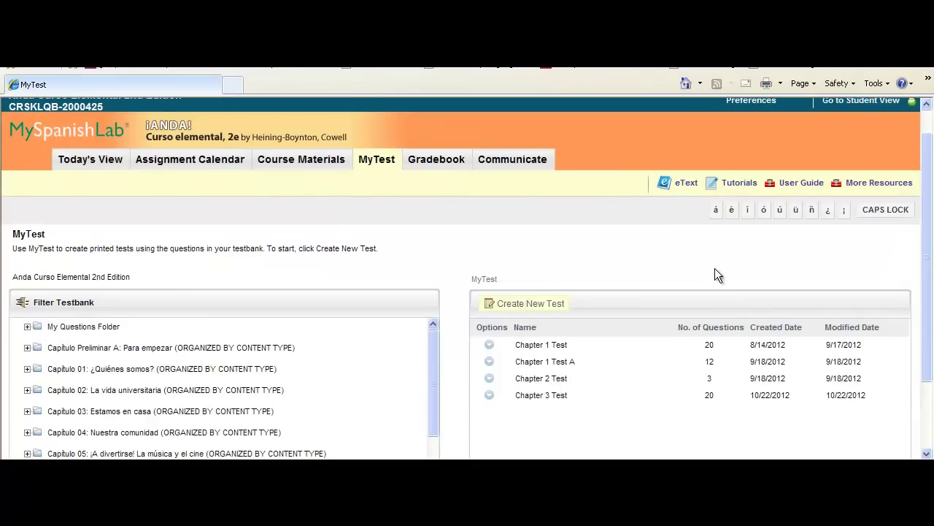
Step: Open topic 12.3 Delivering Online Tests under Online Test and Quizzes (MyTest) in the Instructor User Guide
left_click(801, 184)
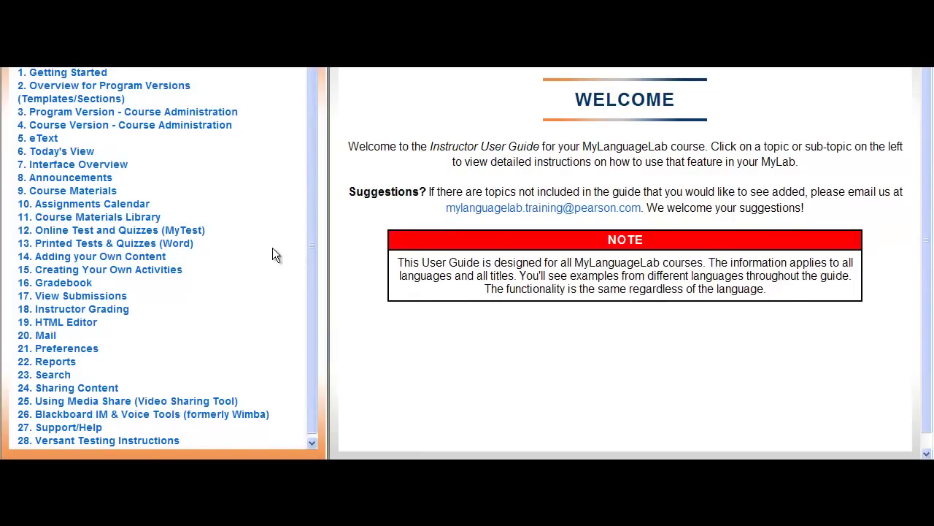
left_click(102, 228)
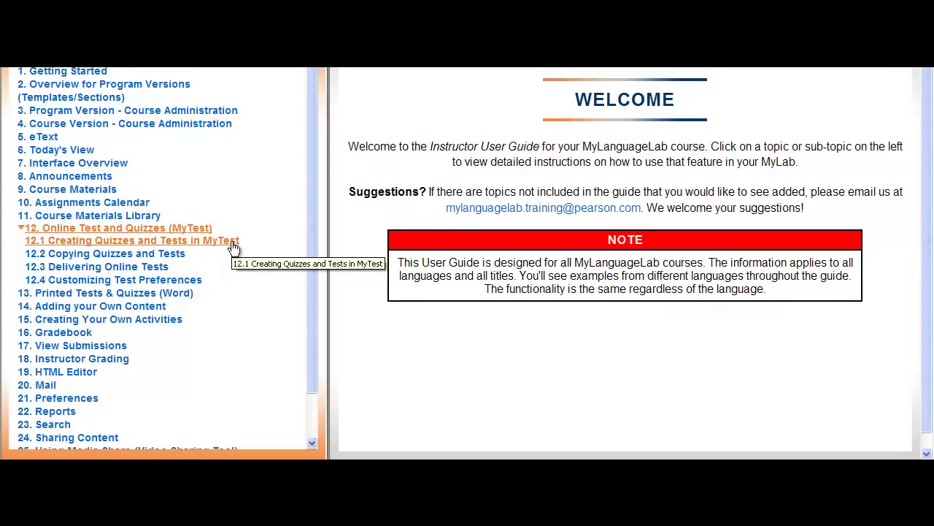
left_click(131, 272)
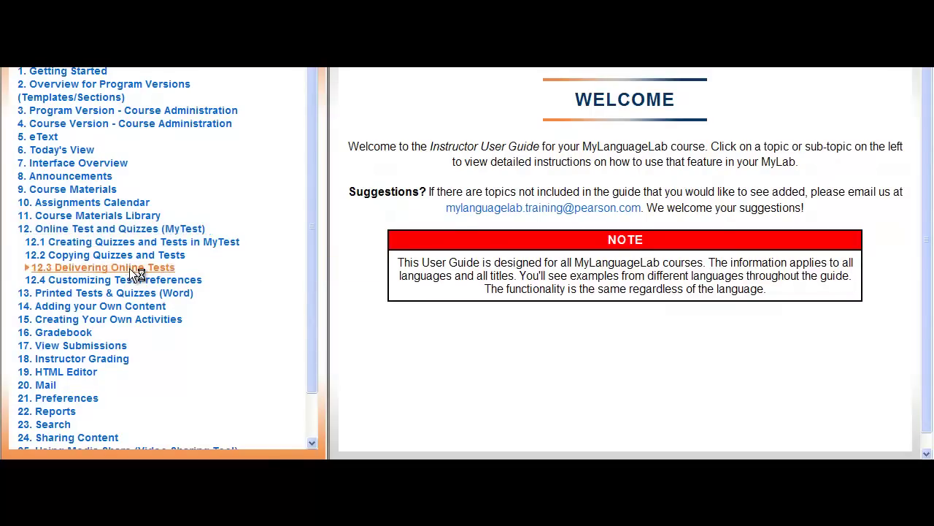